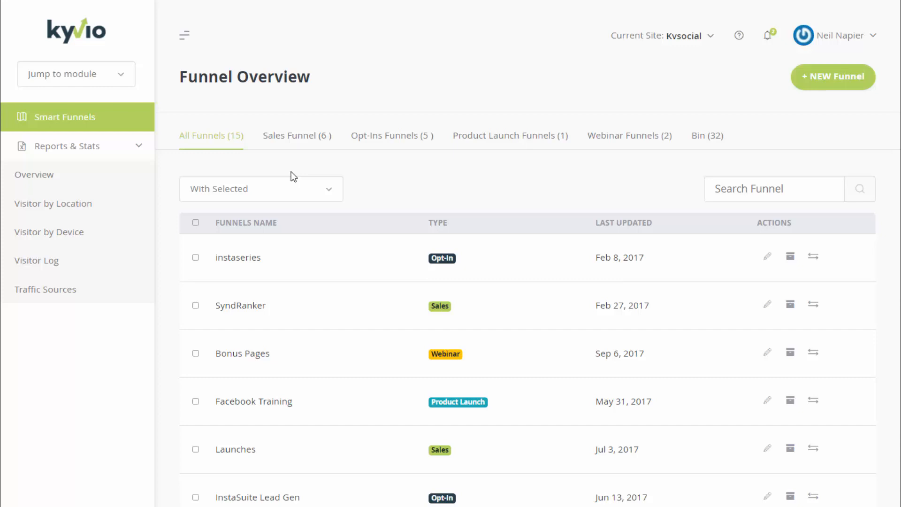
Switch to the Email Marketing module from the Jump to module list
left_click(118, 84)
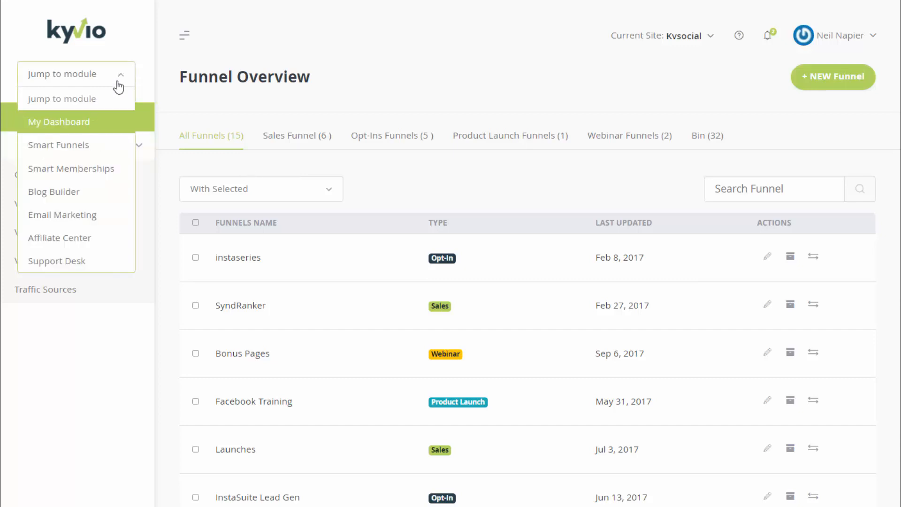
left_click(88, 214)
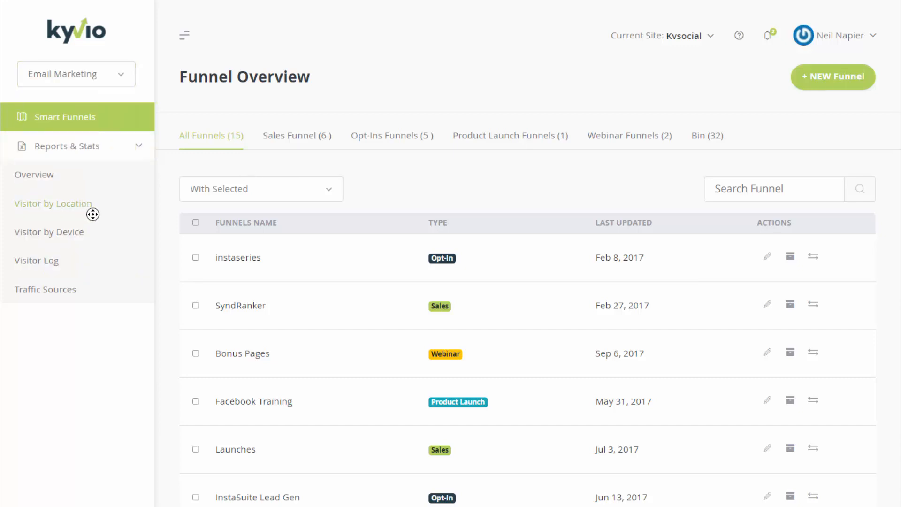
left_click(119, 87)
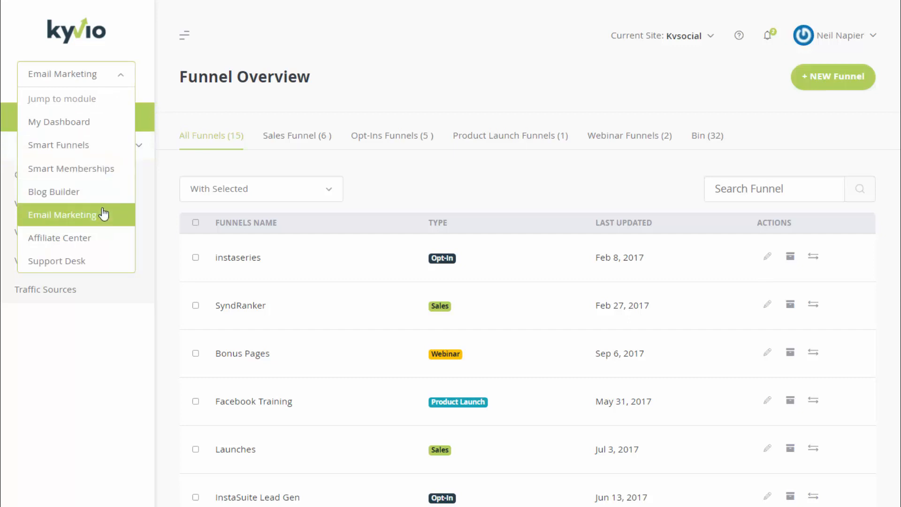
left_click(104, 215)
left_click(114, 80)
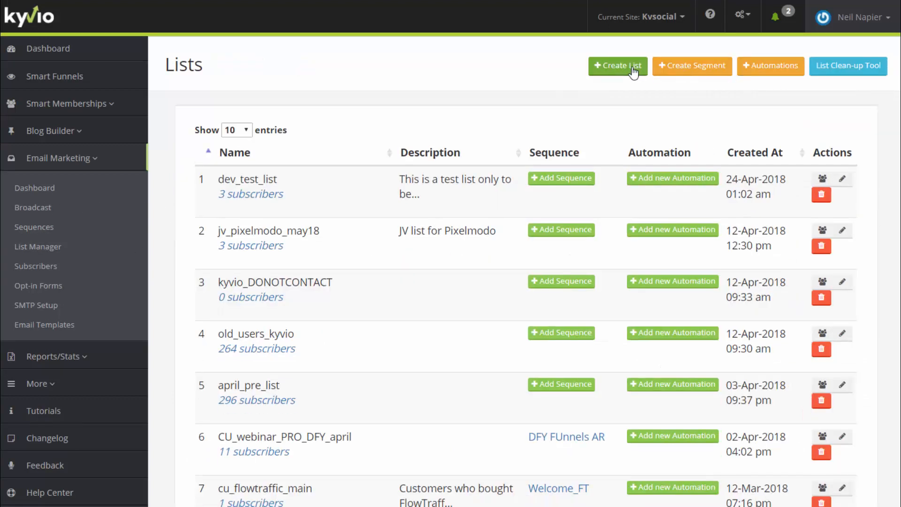
Create a list named PhysicalProductCustomers with description 'This list is for physical producs'
left_click(617, 66)
type("P")
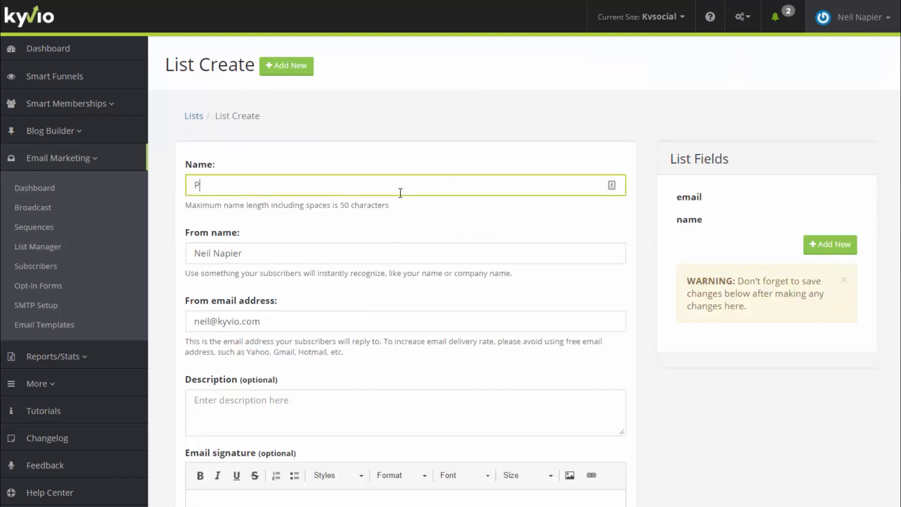
type("hysicalProductCustomers")
key("Tab")
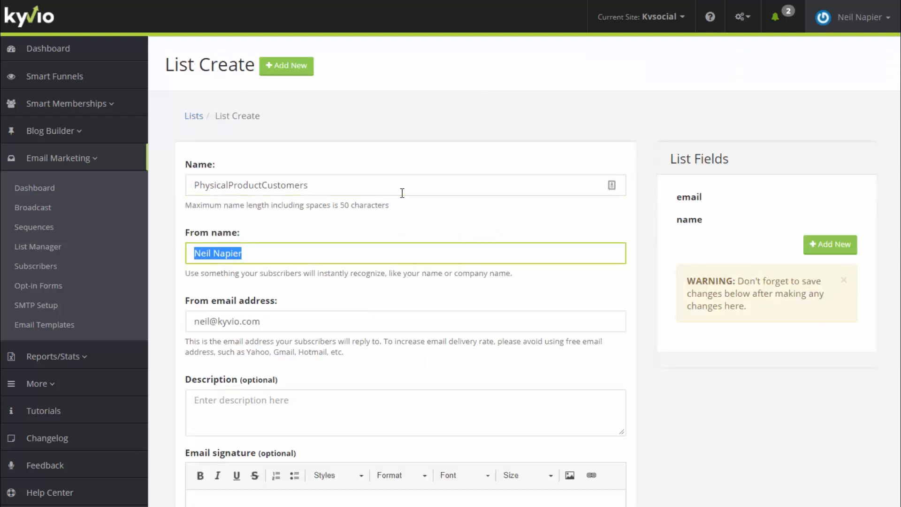
scroll(364, 258, "down", 4)
left_click(318, 228)
type("This list is fo")
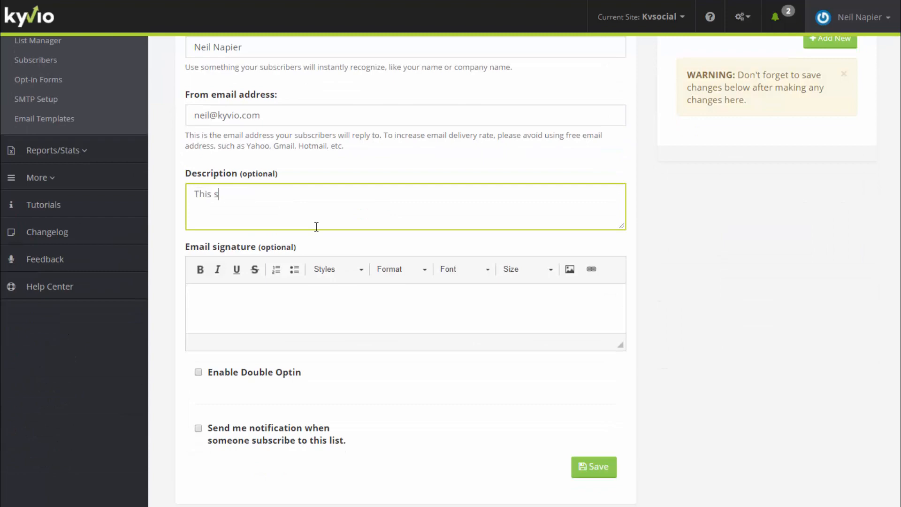
type("r physical producs")
left_click(300, 308)
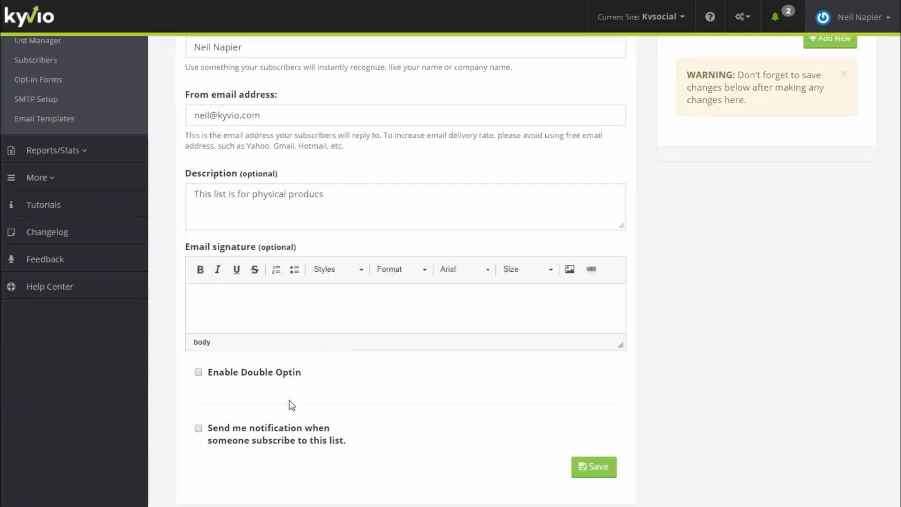
scroll(289, 400, "up", 4)
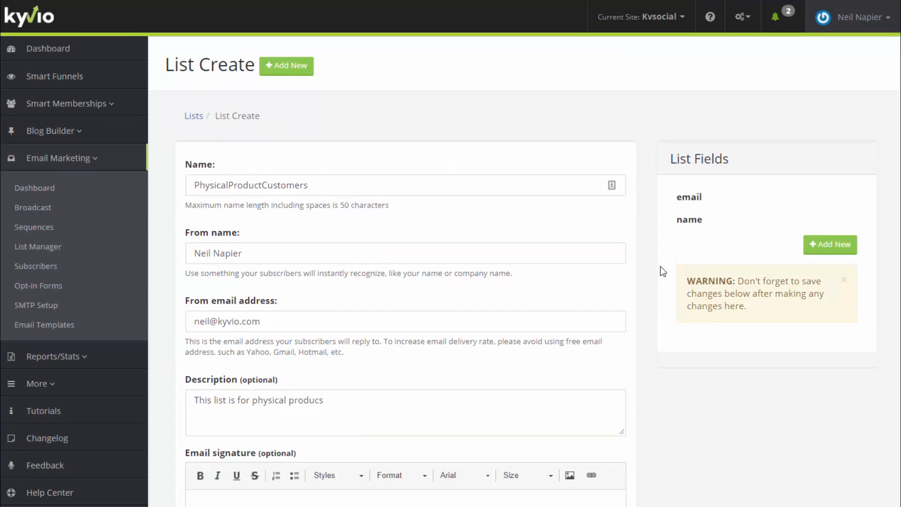
Add a First Name field (key fName) and a required Second Name field (key sName)
left_click(810, 254)
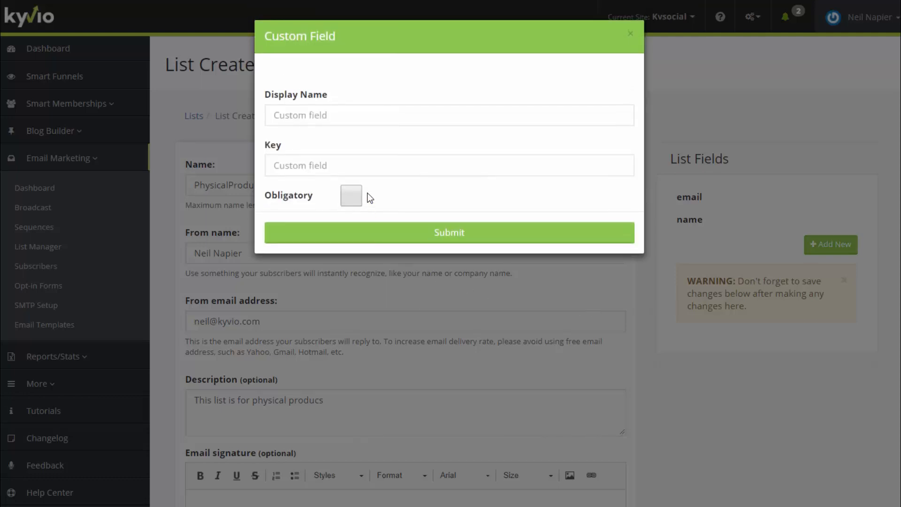
left_click(359, 117)
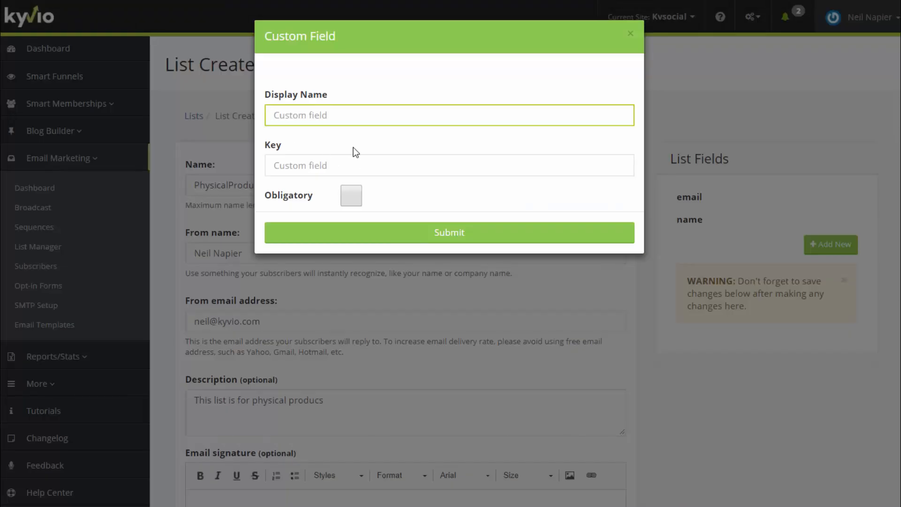
type("First Name")
left_click(353, 158)
type("fName")
left_click(380, 230)
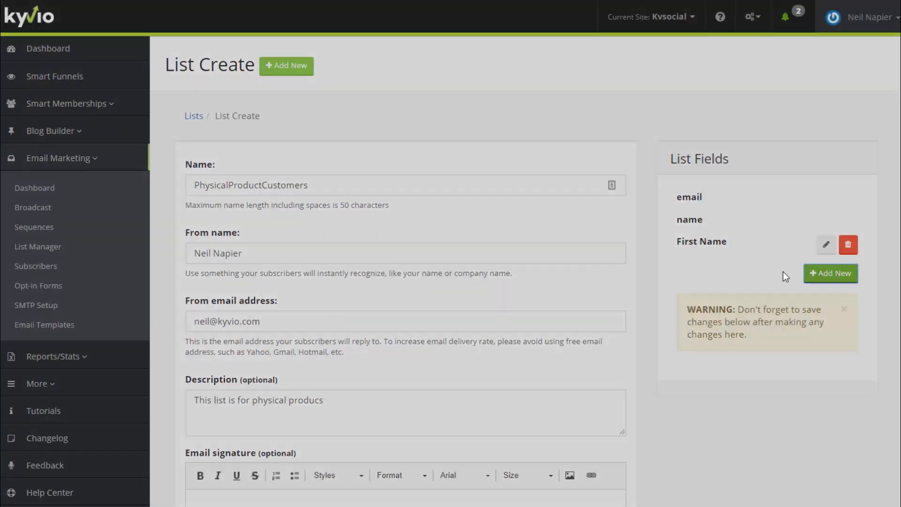
left_click(831, 273)
type("Second Name")
left_click(338, 165)
type("sName")
left_click(352, 195)
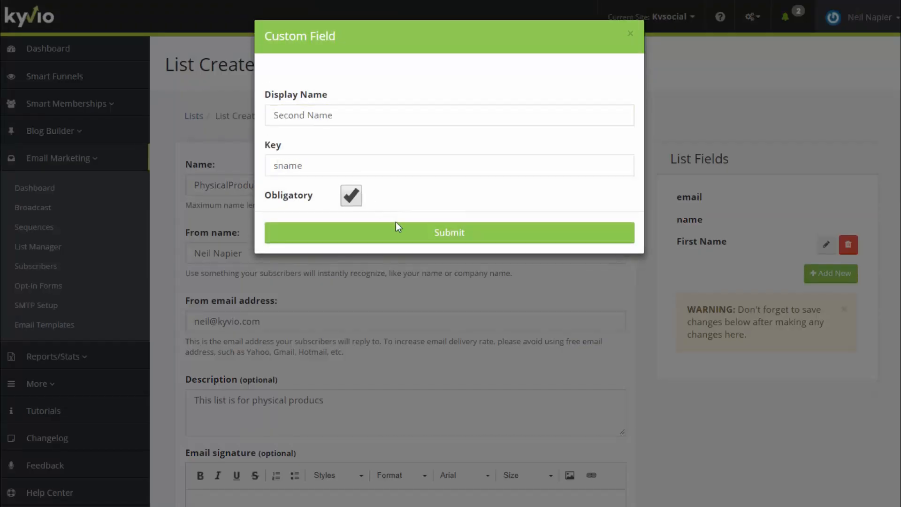
left_click(396, 231)
Add a required Address Line 1 field (key add1) and an Address Line 2 field (key add2)
left_click(823, 299)
left_click(328, 115)
type("Address Line 1")
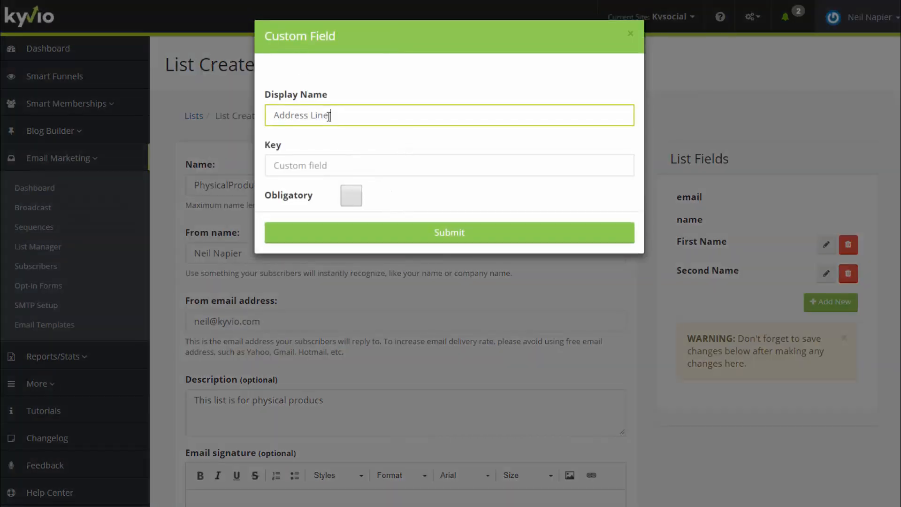
left_click(348, 196)
left_click(336, 169)
type("add1")
left_click(384, 235)
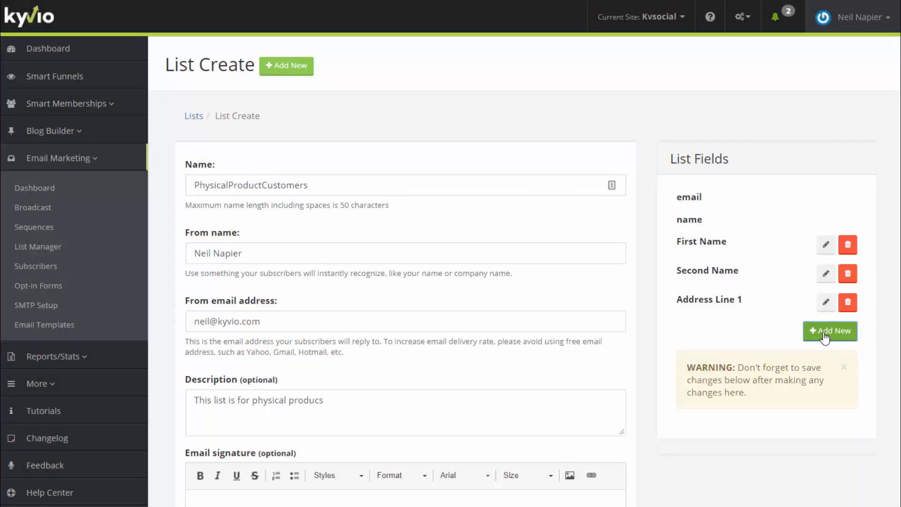
left_click(832, 329)
left_click(298, 118)
type("Address Line 2")
key("Tab")
type("add2")
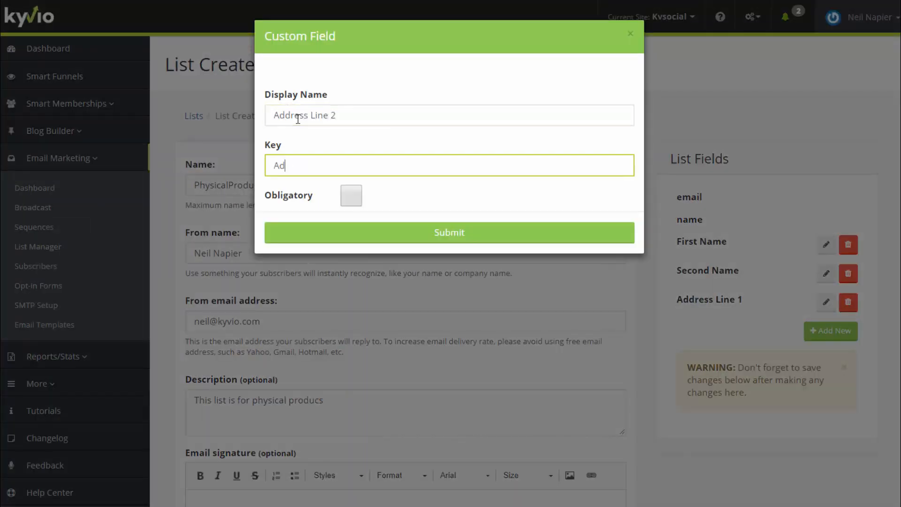
left_click(413, 235)
Add required Post Code (key postc) and required State (key state) fields
left_click(831, 359)
left_click(307, 123)
type("P")
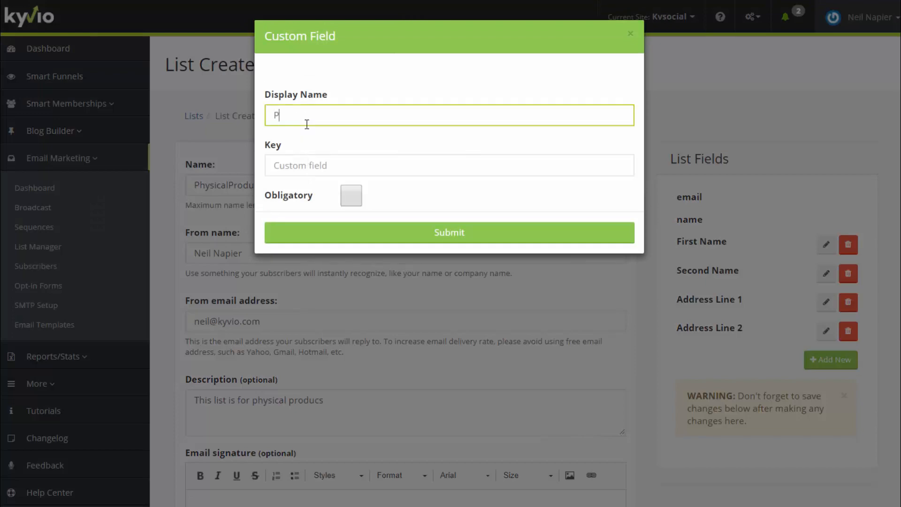
type("ost Code")
key("Tab")
type("postc")
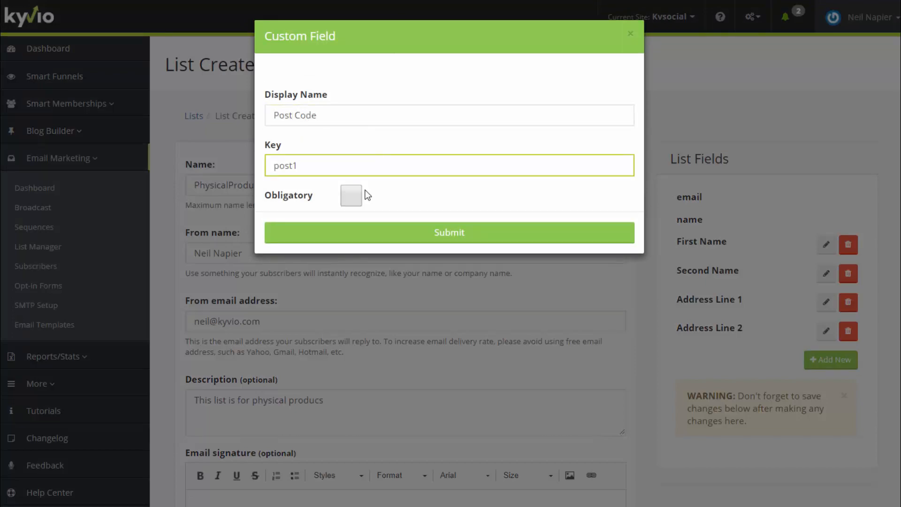
left_click(351, 196)
left_click(449, 232)
left_click(831, 388)
left_click(319, 120)
type("State")
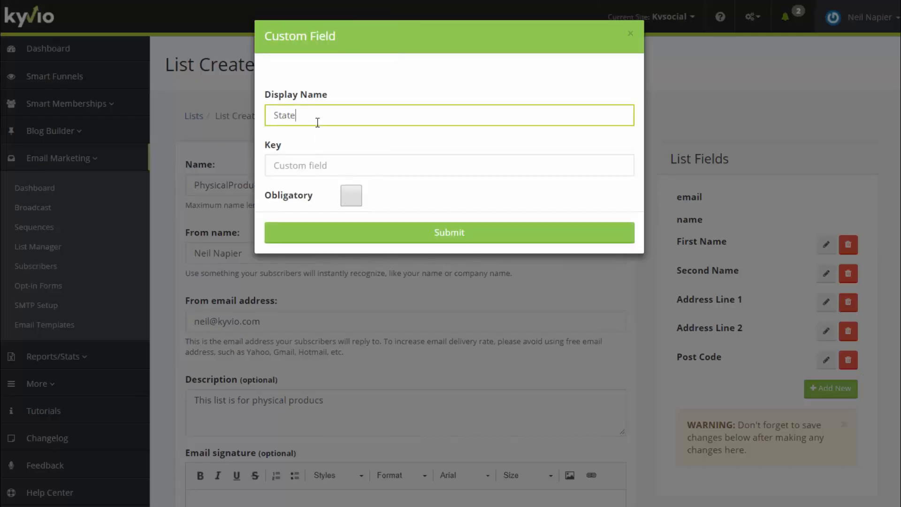
type("state")
left_click(351, 195)
left_click(404, 232)
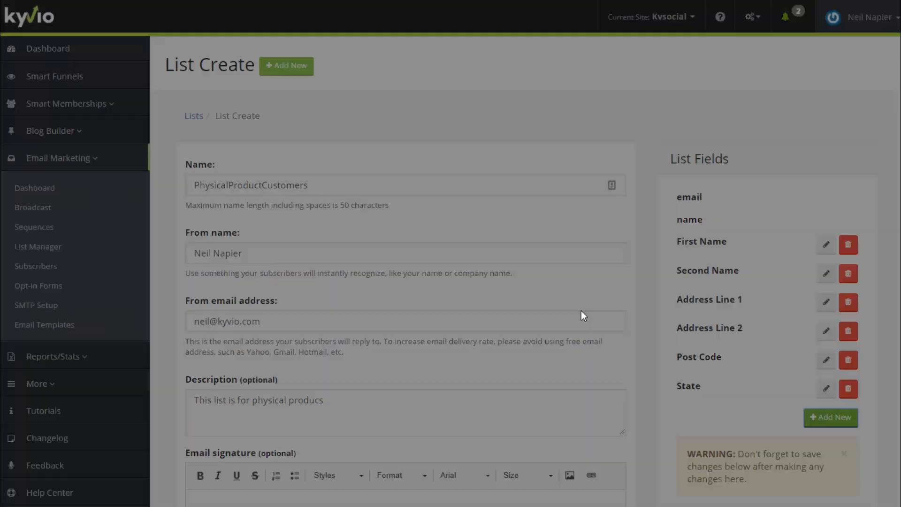
left_click(831, 417)
Add a Country field (key country) and save the PhysicalProductCustomers list
left_click(301, 116)
type("Country")
key("Tab")
type("country")
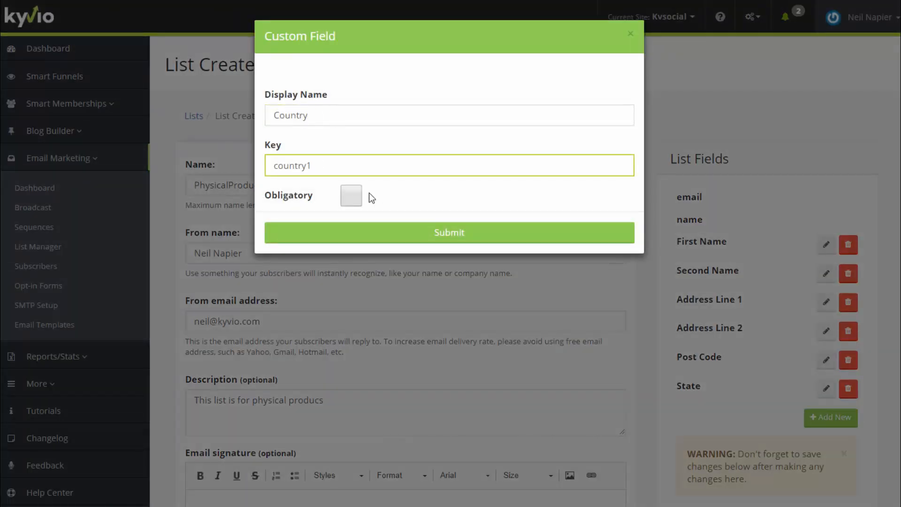
left_click(413, 233)
scroll(602, 314, "down", 3)
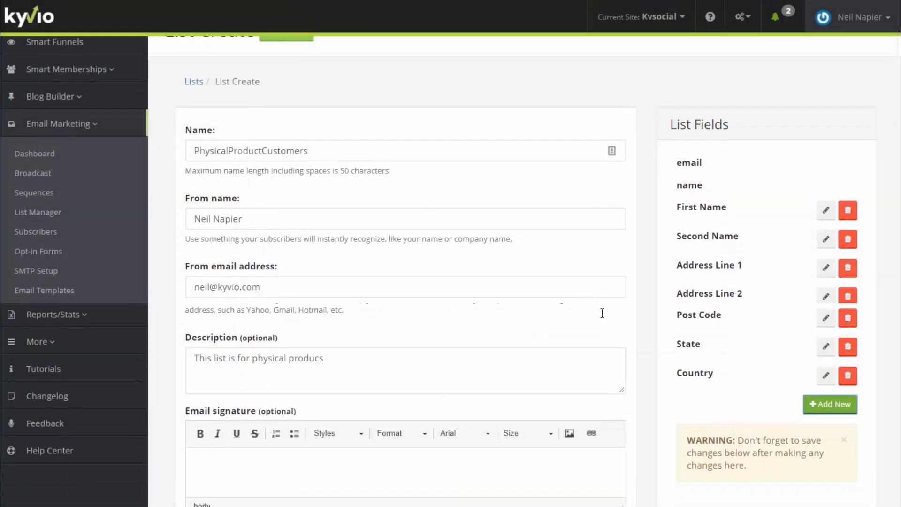
scroll(603, 313, "up", 1)
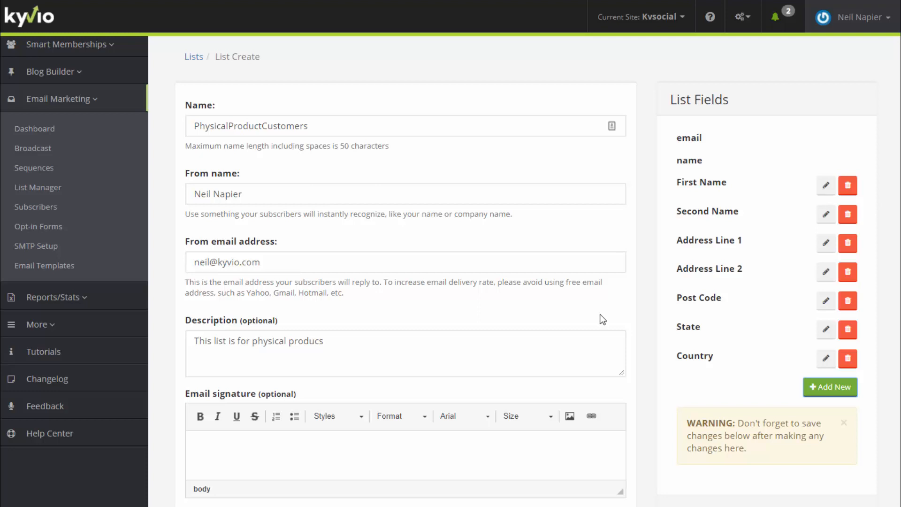
scroll(600, 315, "down", 3)
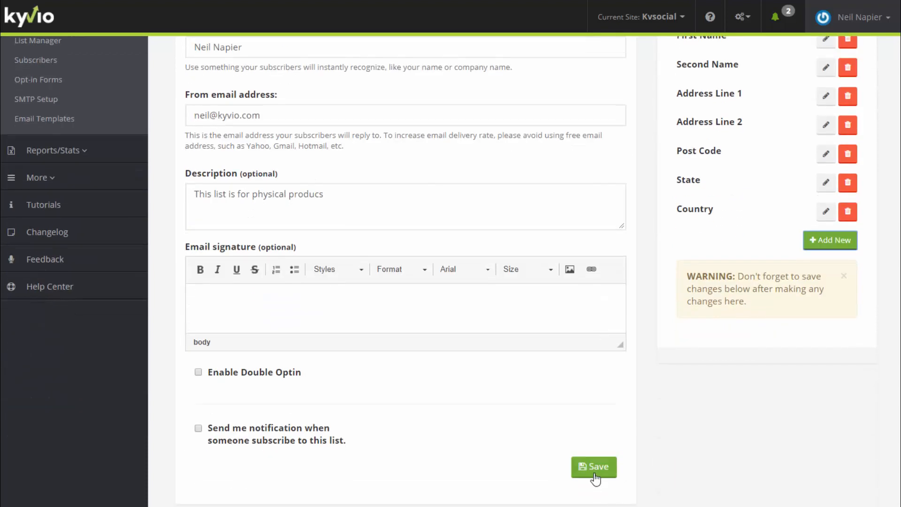
left_click(594, 473)
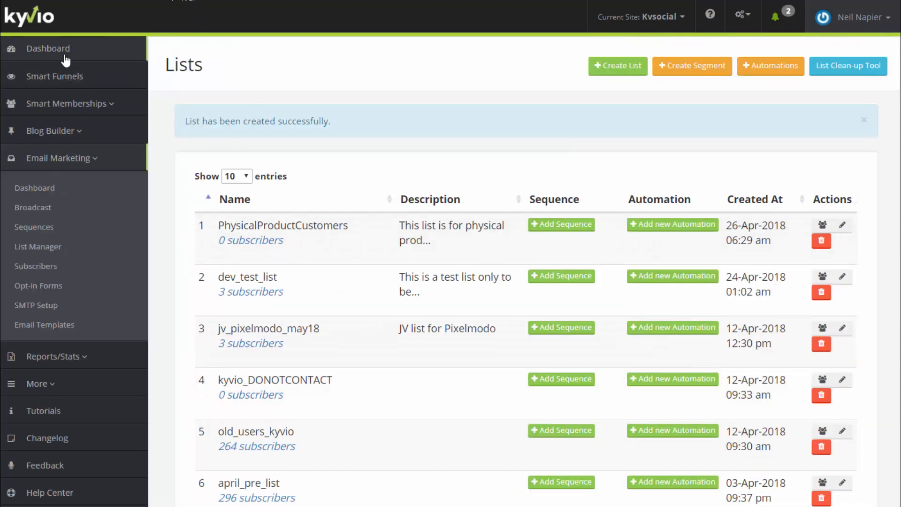
Start building a new custom funnel from the funnel overview
left_click(67, 78)
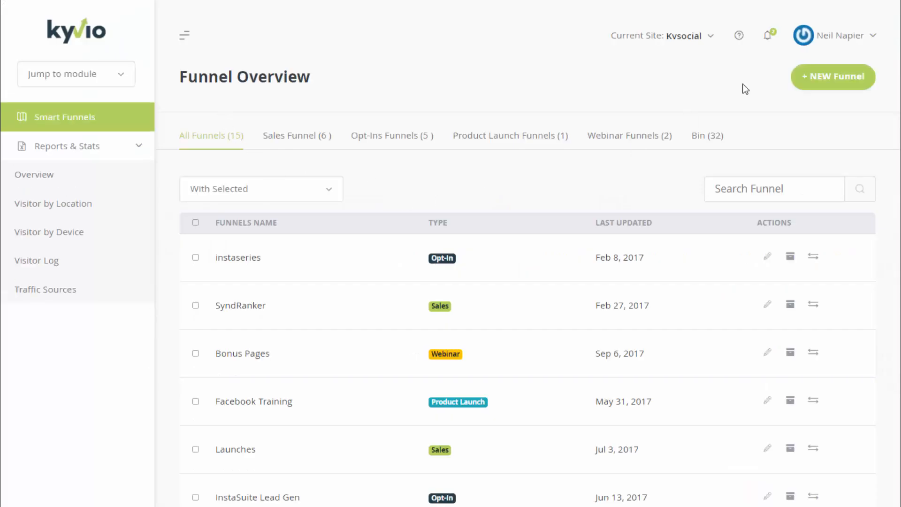
left_click(801, 81)
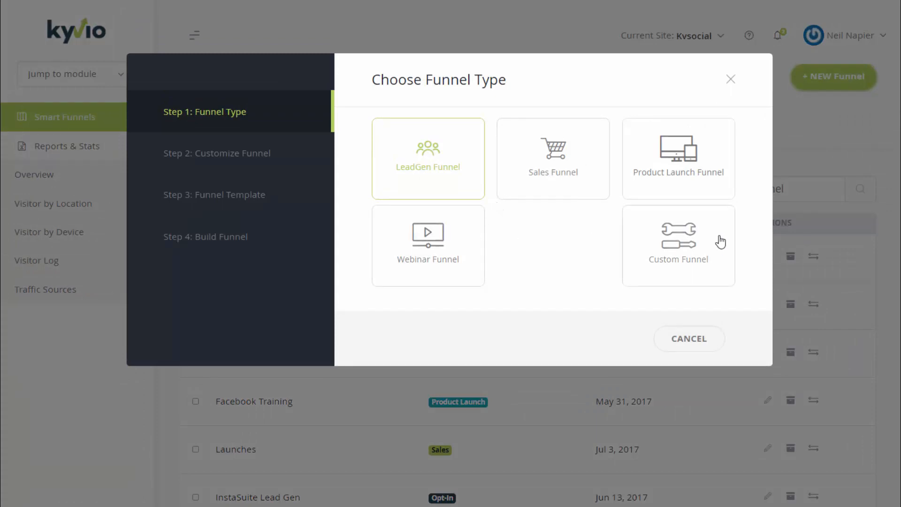
left_click(705, 240)
Set Page 1 to Sales Page and Page 2 to Thank You Page, then continue
left_click(558, 134)
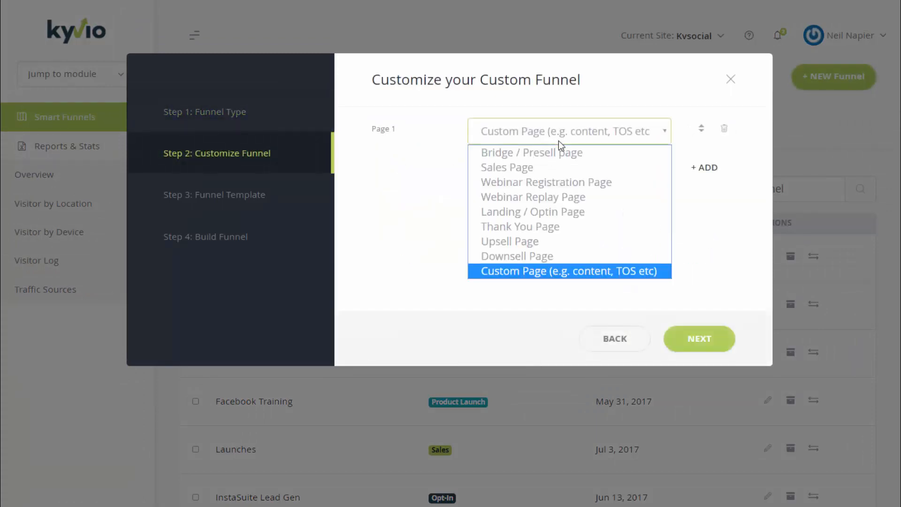
left_click(557, 166)
left_click(703, 172)
left_click(583, 170)
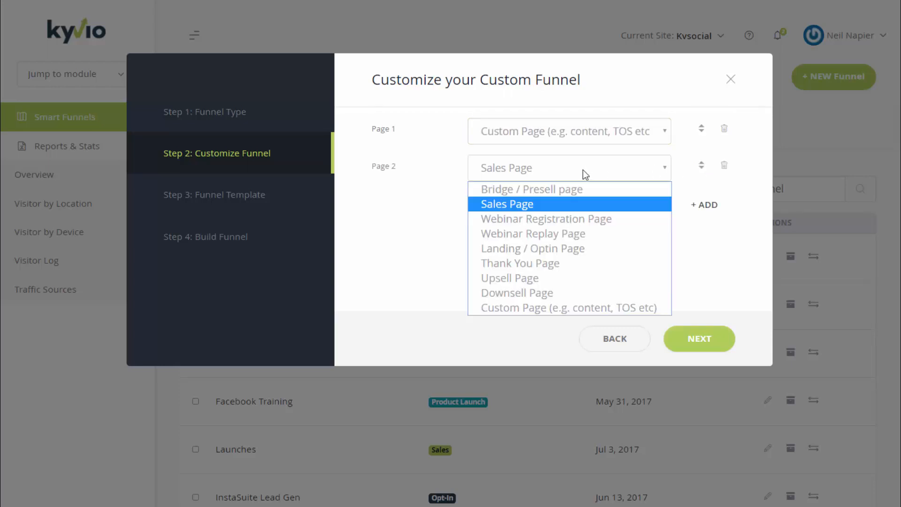
left_click(562, 144)
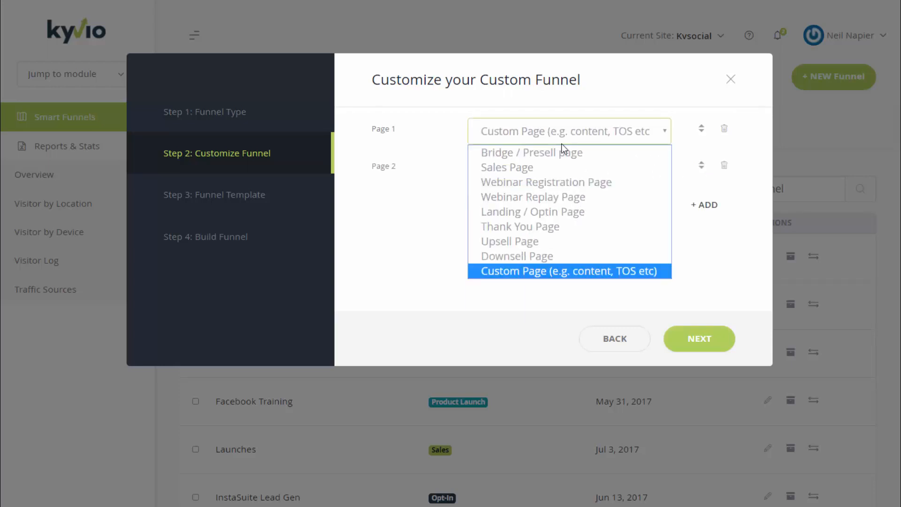
left_click(554, 164)
left_click(554, 173)
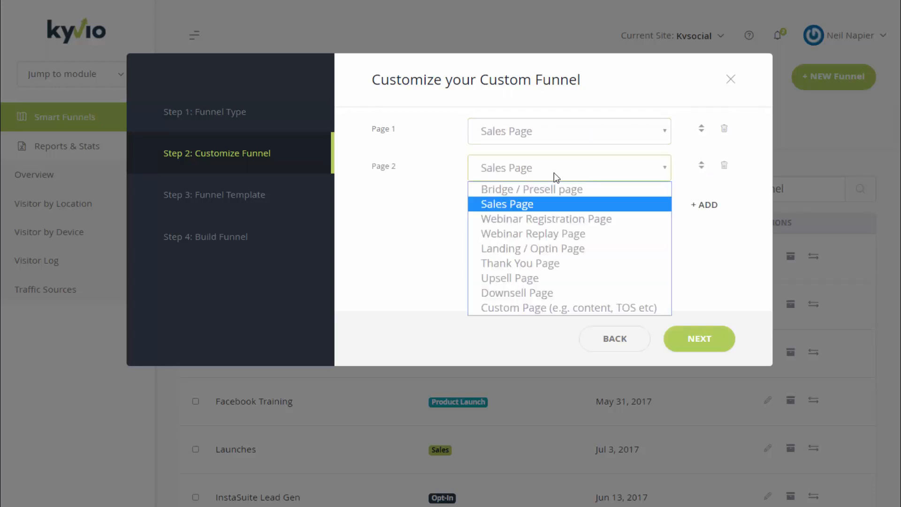
left_click(548, 264)
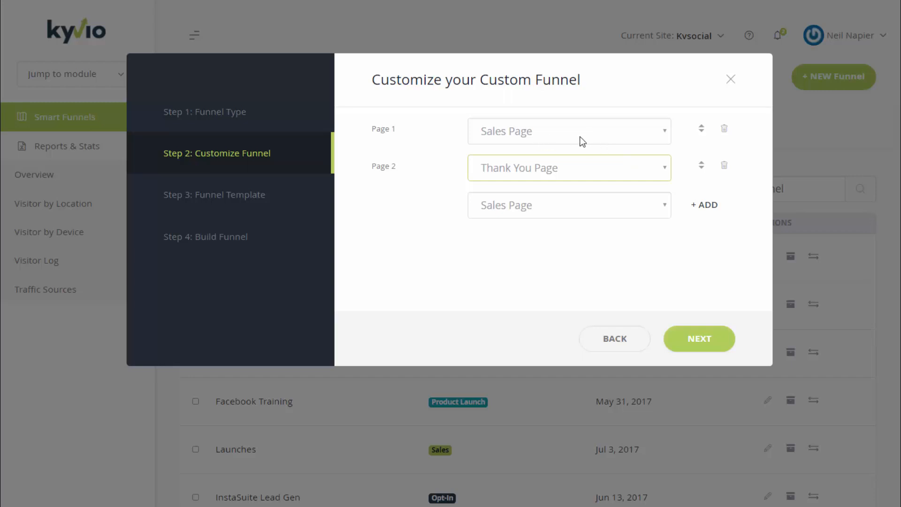
left_click(681, 339)
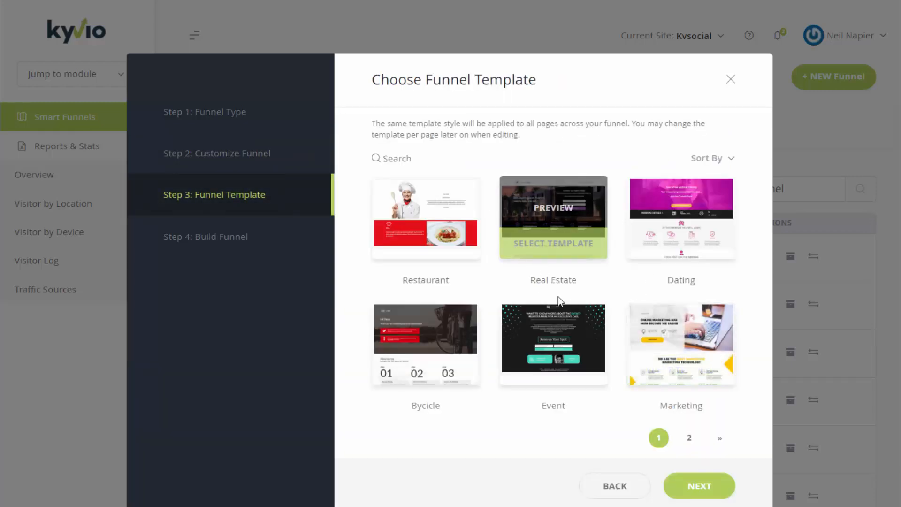
Choose the Pet template from the second template page and name the funnel SellingMugs
left_click(690, 439)
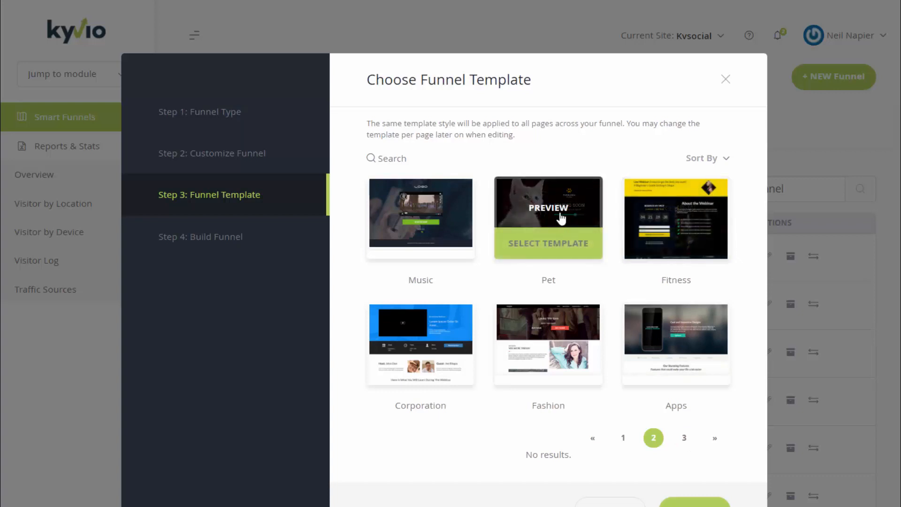
left_click(556, 243)
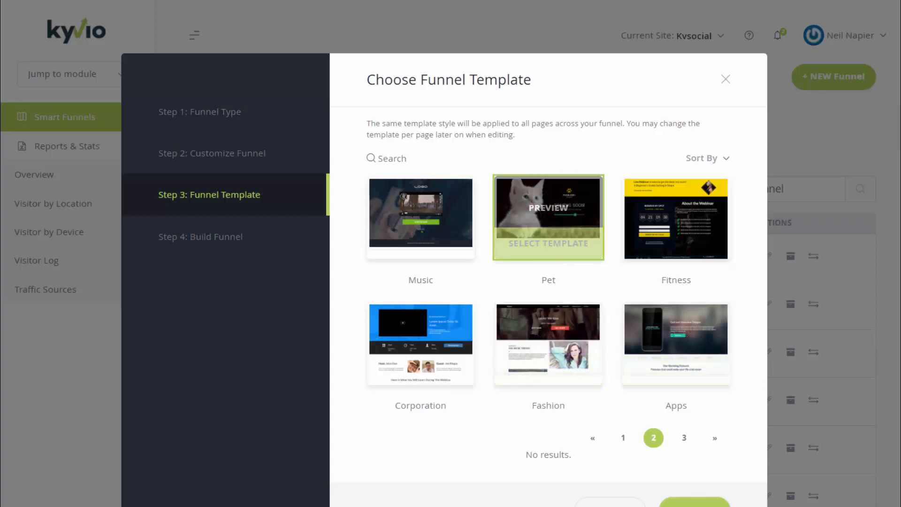
left_click(695, 503)
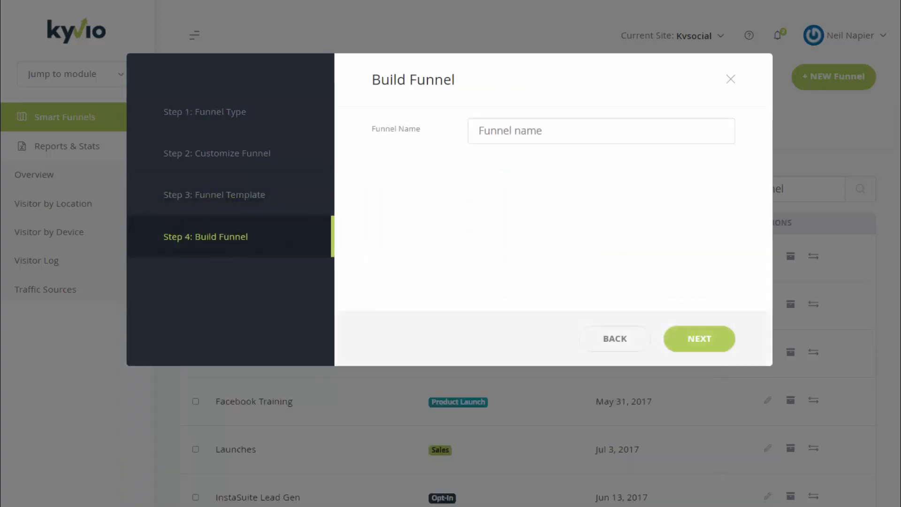
left_click(538, 140)
type("Selli")
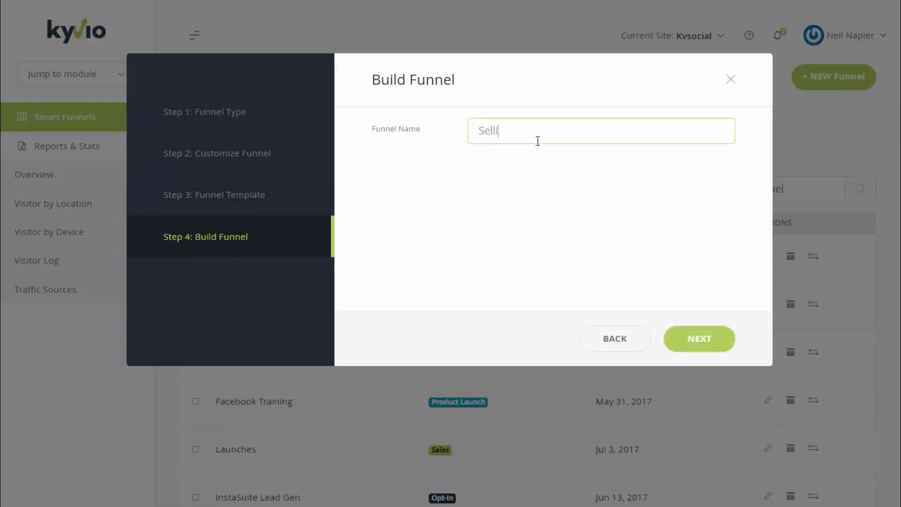
type("ngMugs")
left_click(682, 350)
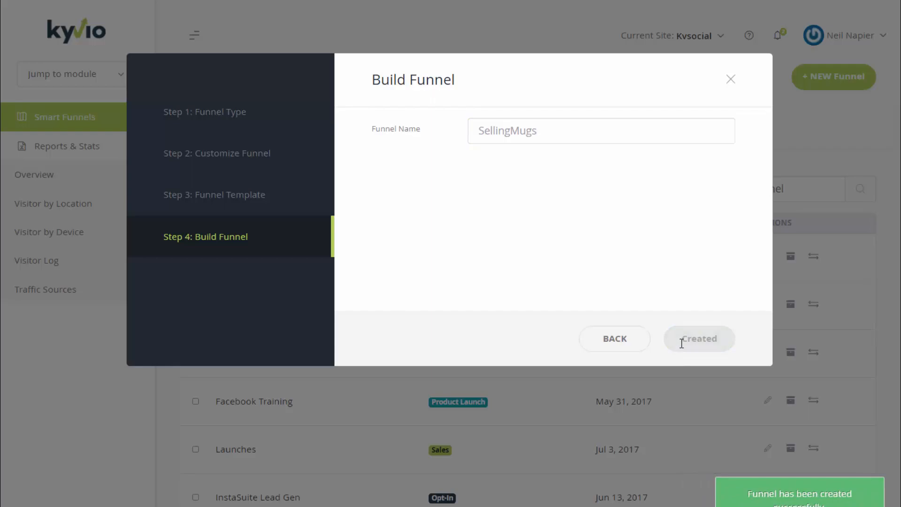
scroll(601, 414, "down", 6)
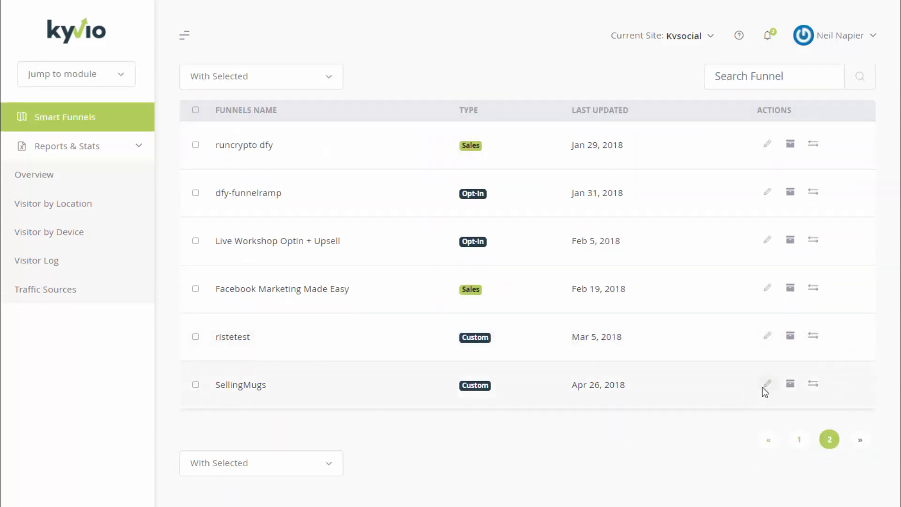
Preview the SellingMugs Sales Page, then open it in the page editor as Variation A
left_click(721, 375)
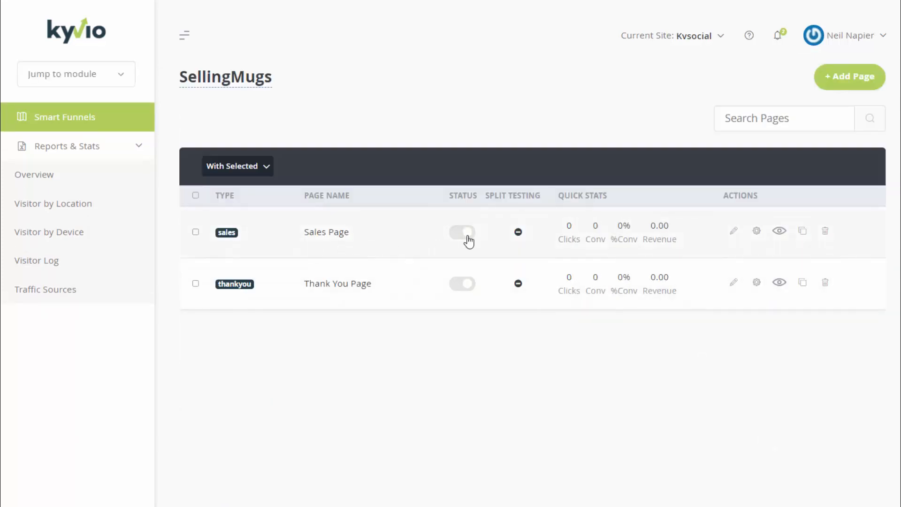
left_click(780, 231)
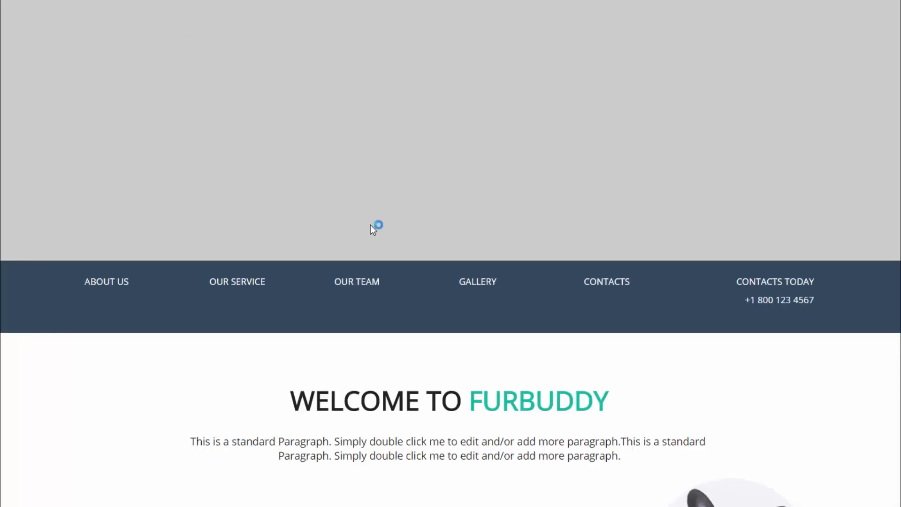
scroll(428, 319, "down", 20)
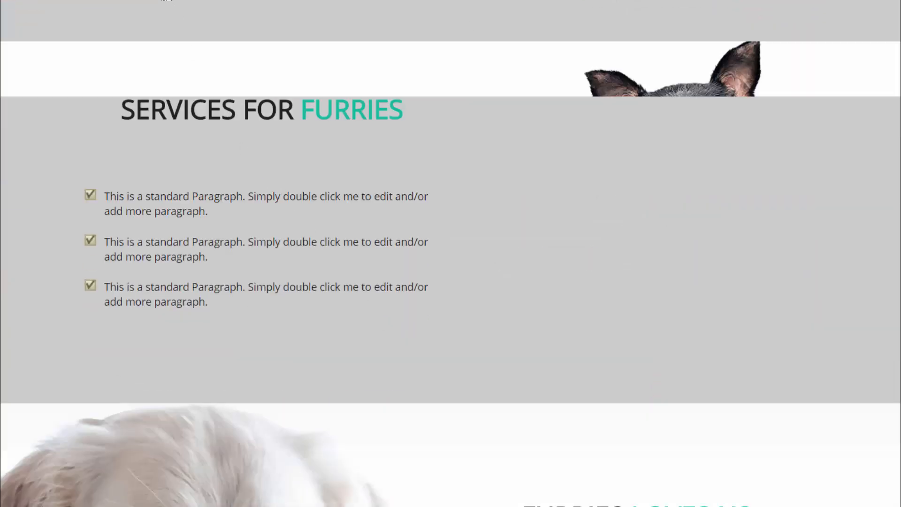
left_click(165, 0)
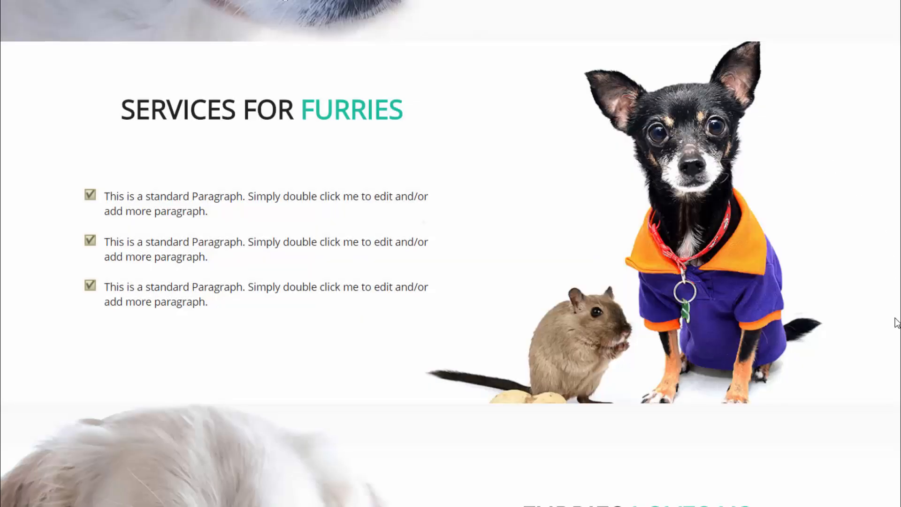
left_click_drag(898, 323, 899, 4)
left_click_drag(898, 53, 897, 444)
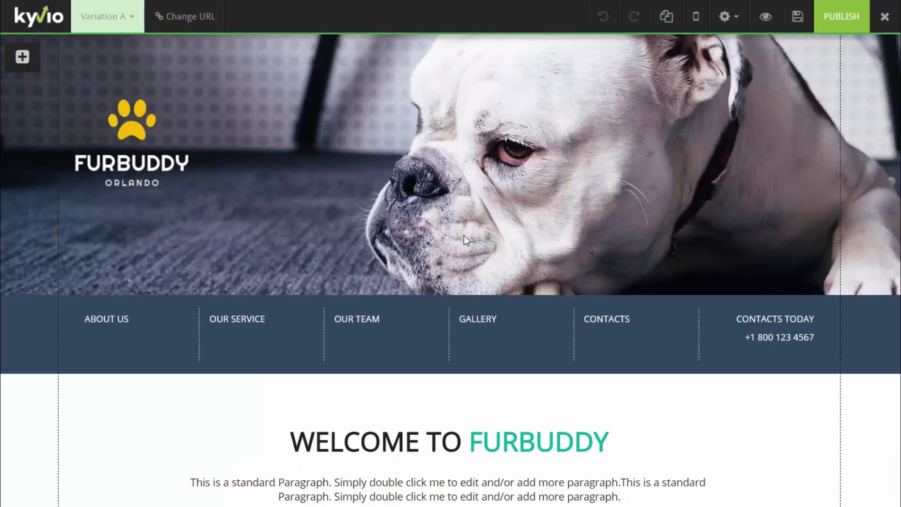
mouse_move(415, 299)
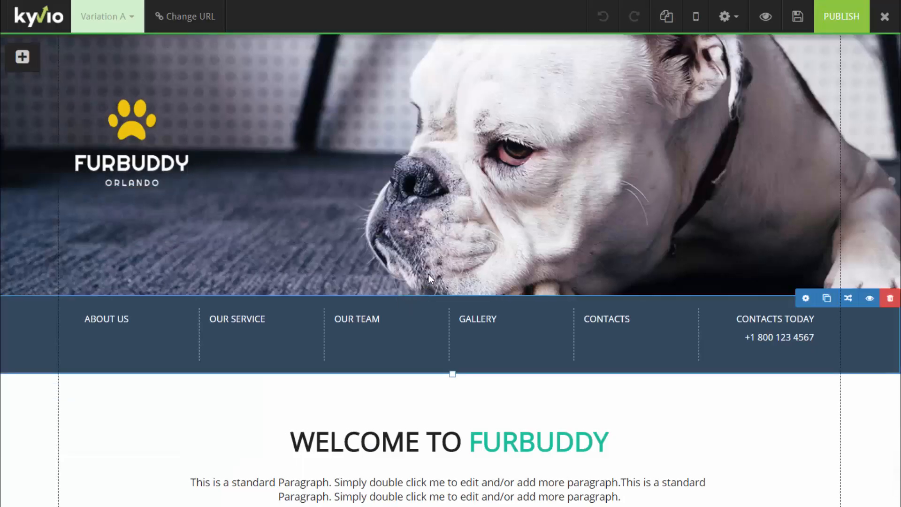
mouse_move(870, 39)
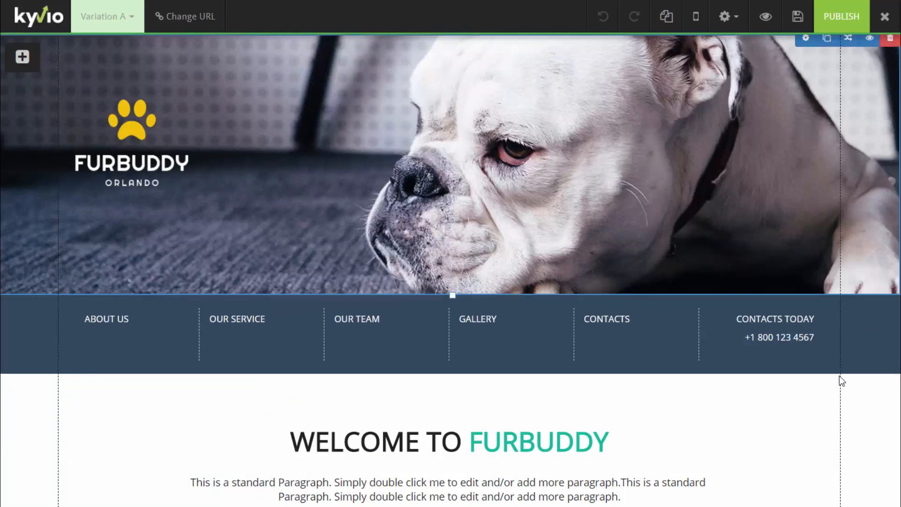
Delete the dog photo hero, the menu bar and the Welcome to Furbuddy sections
key("Delete")
left_click(537, 139)
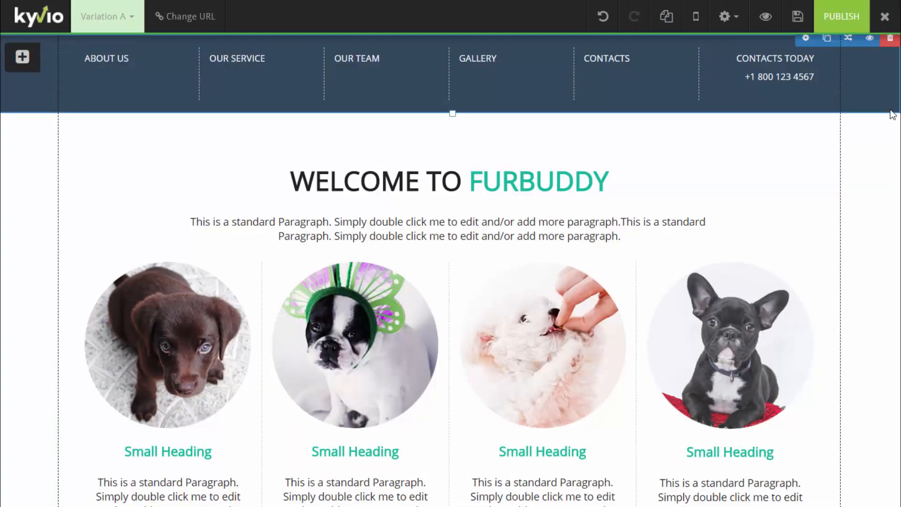
left_click(890, 38)
left_click(513, 130)
left_click(890, 39)
left_click(539, 130)
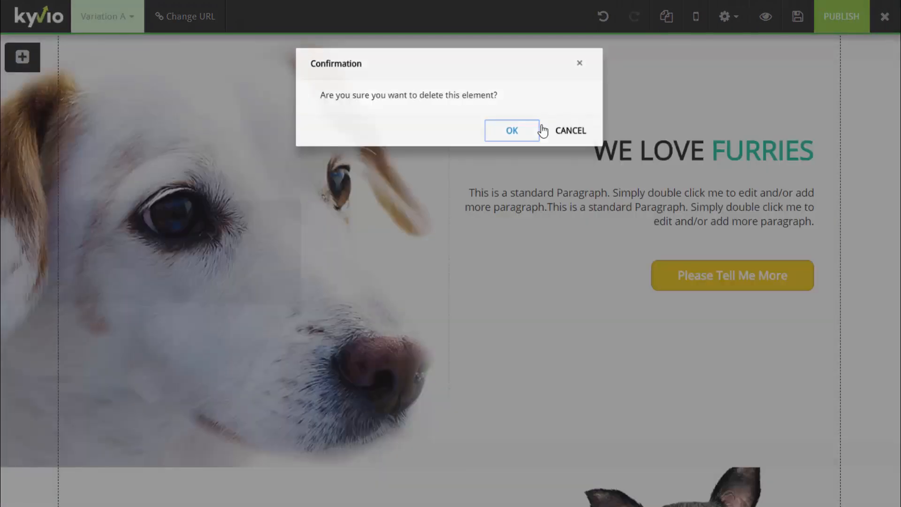
Delete the Services for Furries and Furries Loves Us sections
scroll(684, 375, "down", 2)
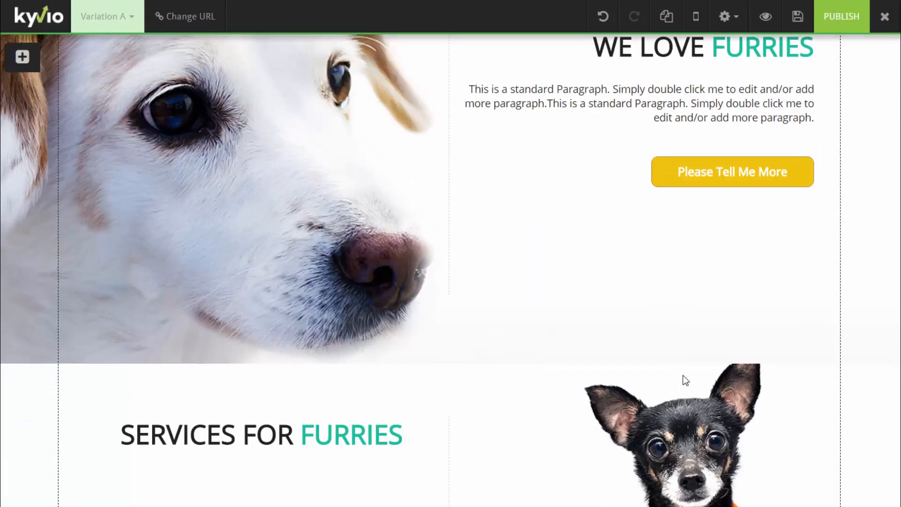
scroll(683, 375, "down", 1)
left_click(891, 292)
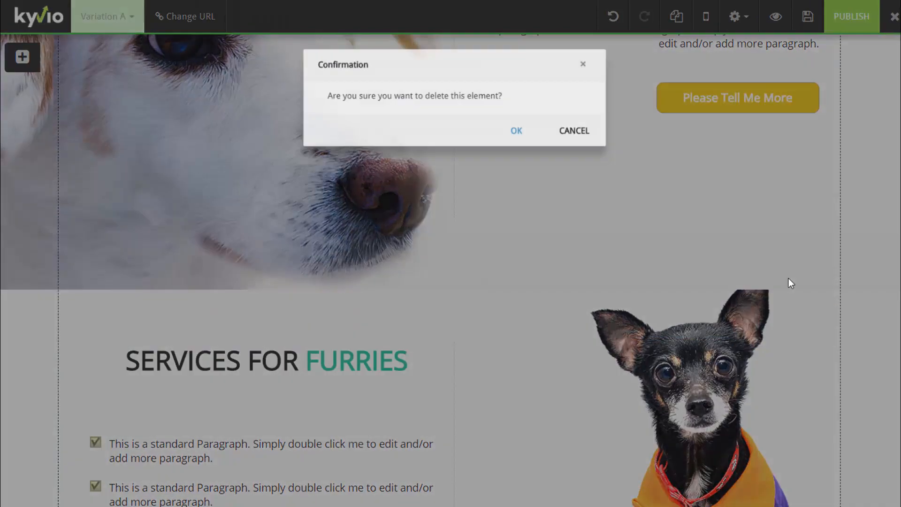
left_click(525, 144)
mouse_move(815, 296)
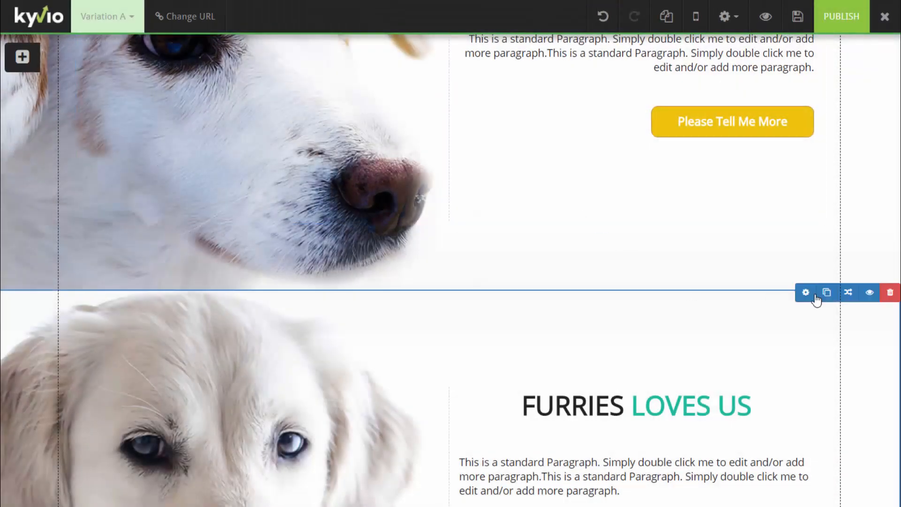
left_click(891, 292)
left_click(541, 136)
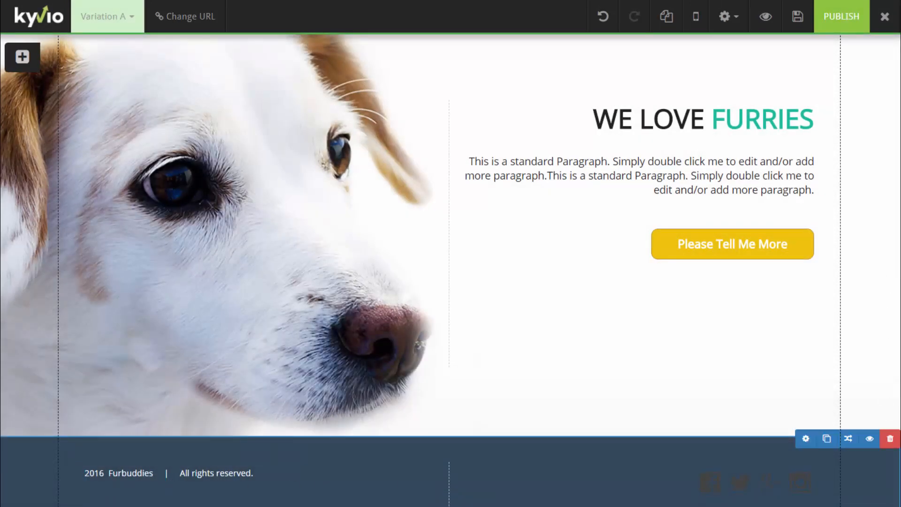
Make the footer block's background white
left_click(806, 439)
left_click(649, 179)
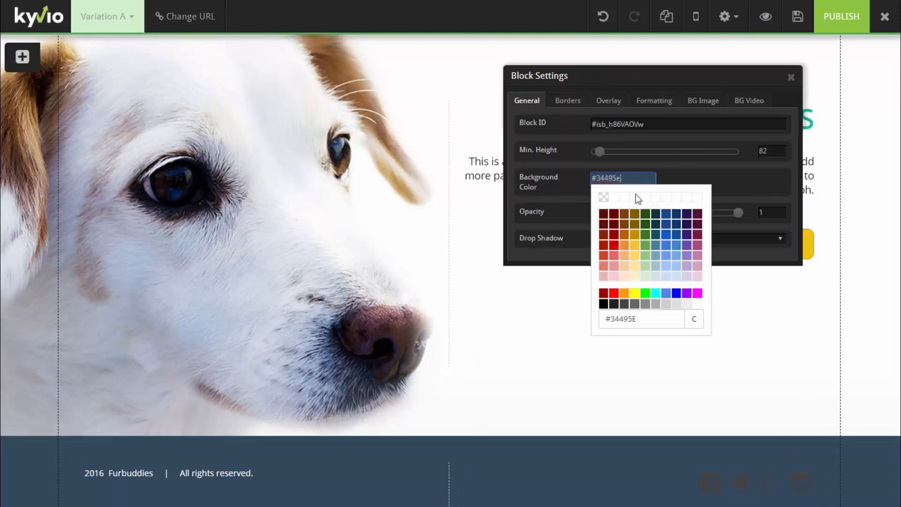
left_click(603, 197)
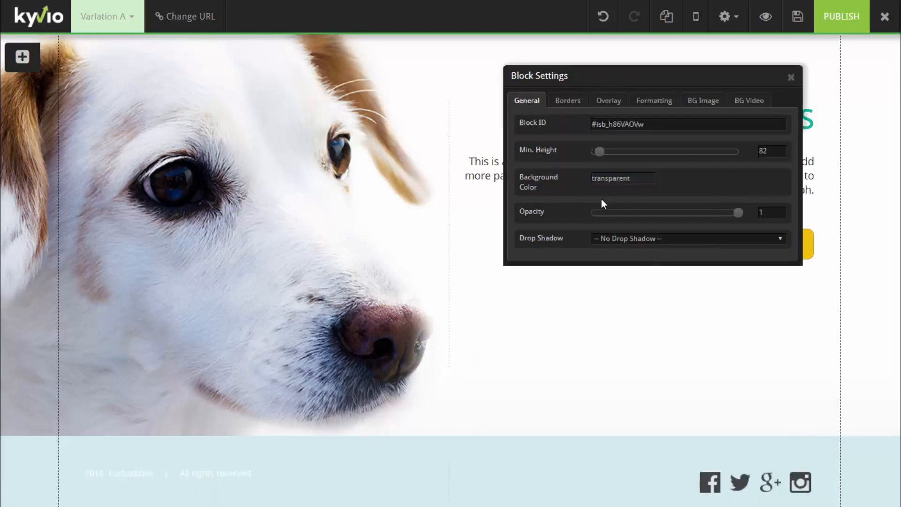
left_click(625, 179)
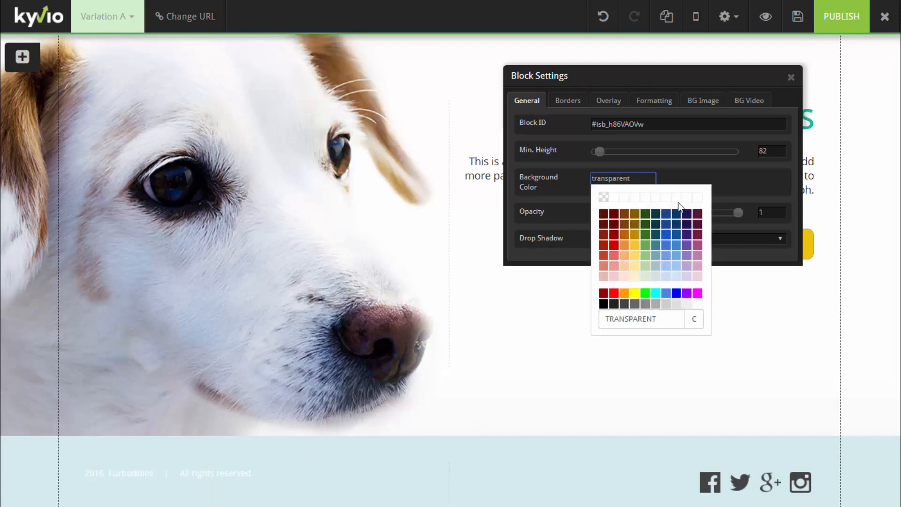
left_click(697, 304)
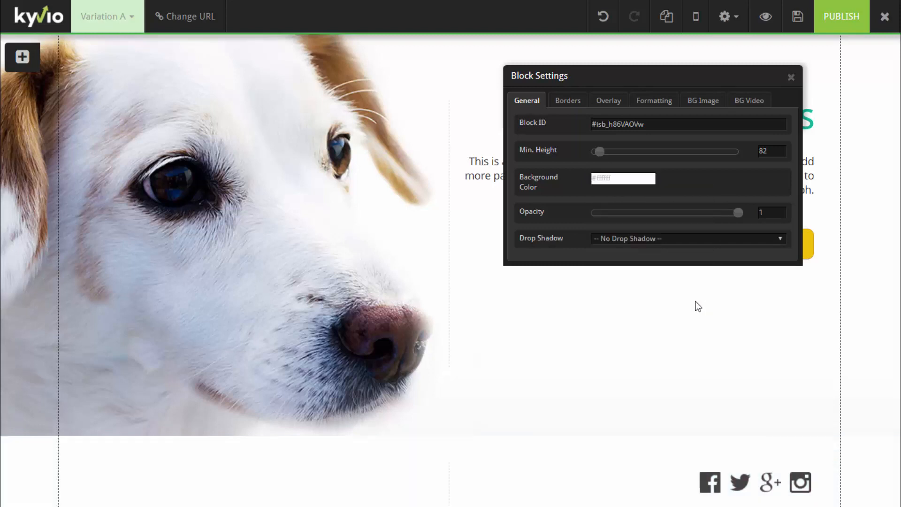
left_click(790, 79)
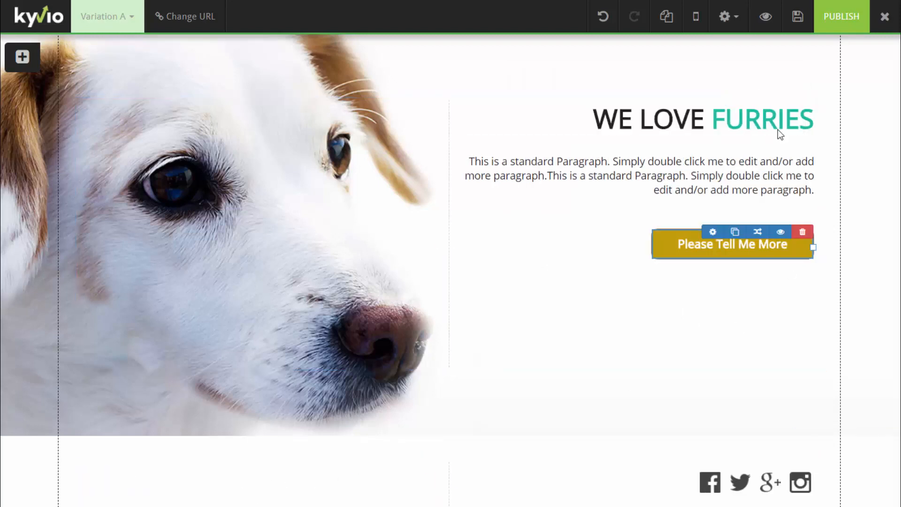
Replace the WE LOVE FURRIES heading with 'BUY THIS CUTE MUG!'
scroll(891, 155, "up", 2)
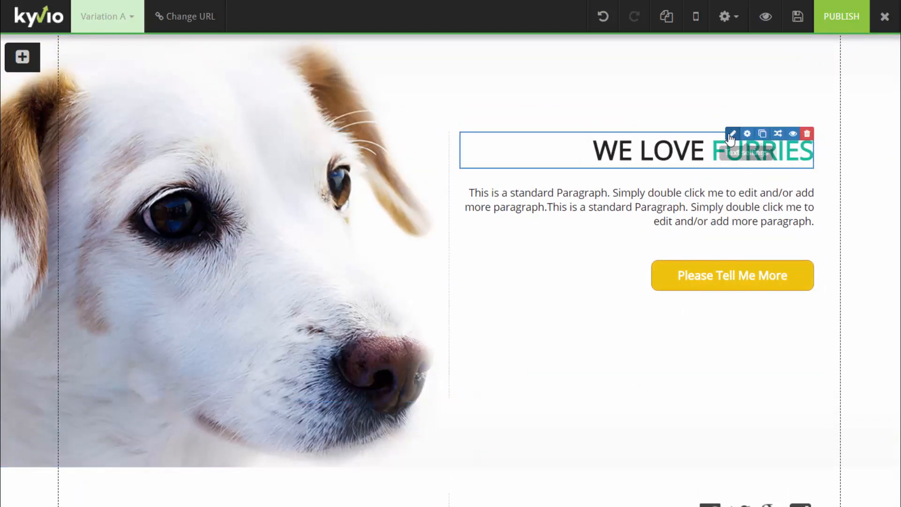
double_click(752, 151)
triple_click(664, 210)
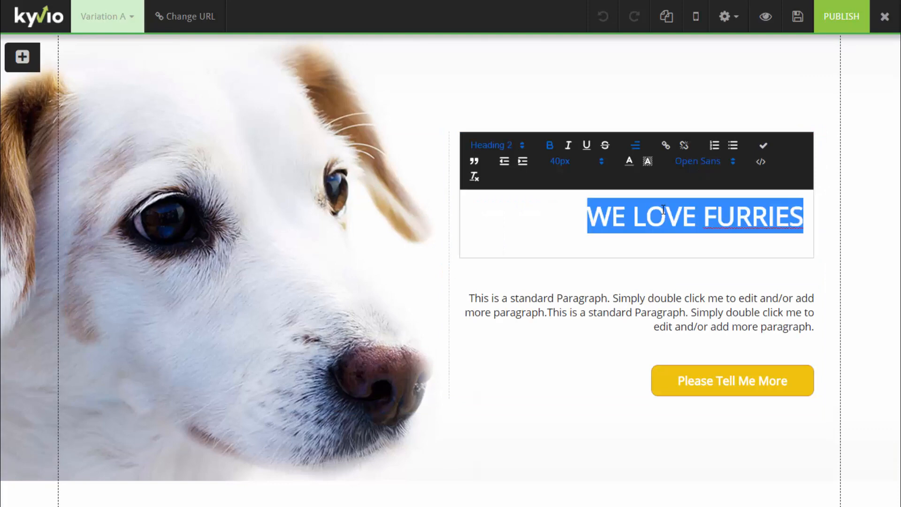
type("BUY THIS NMU")
key("BackSpace")
key("BackSpace")
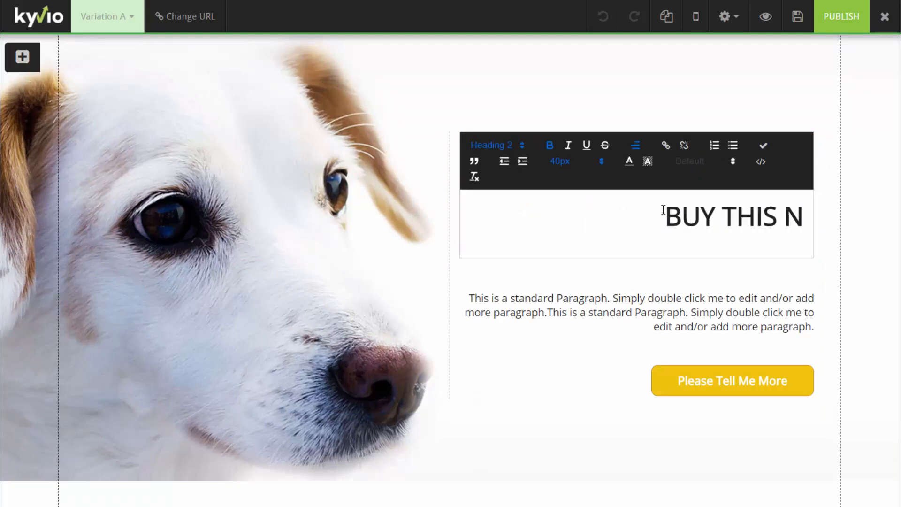
key("BackSpace")
type("CUTE MUG!")
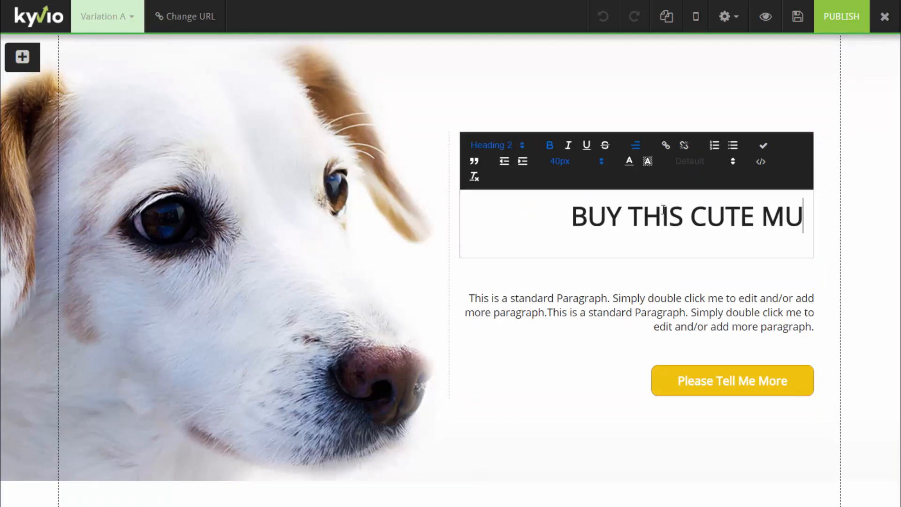
left_click(845, 215)
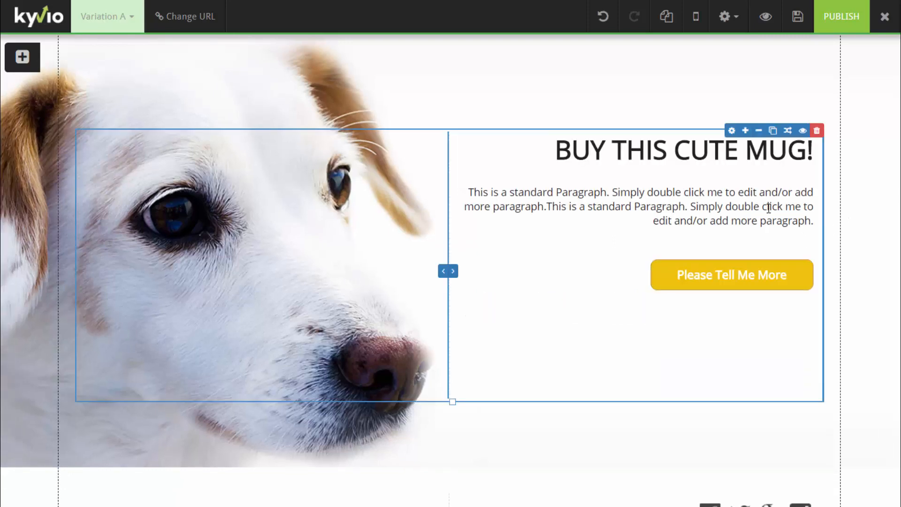
Delete the placeholder paragraph and start deleting the Please Tell Me More button
mouse_move(762, 197)
left_click(807, 188)
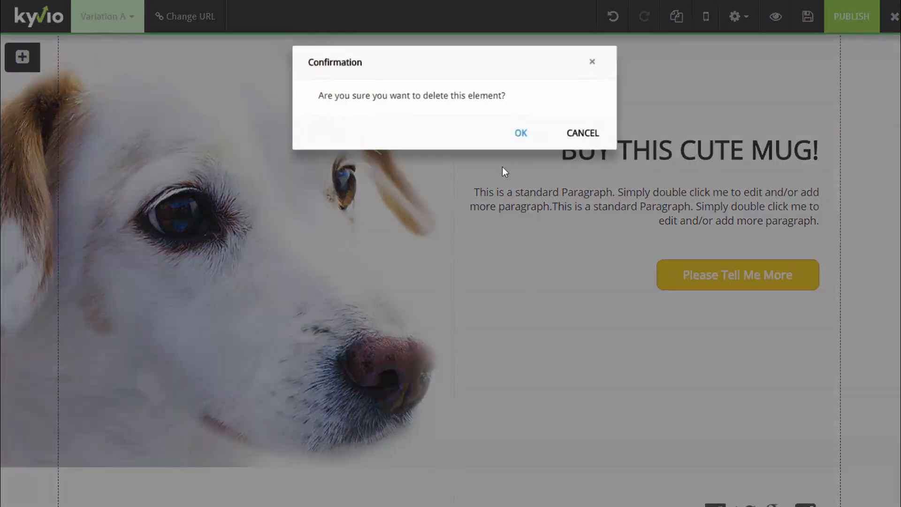
left_click(519, 132)
left_click(803, 190)
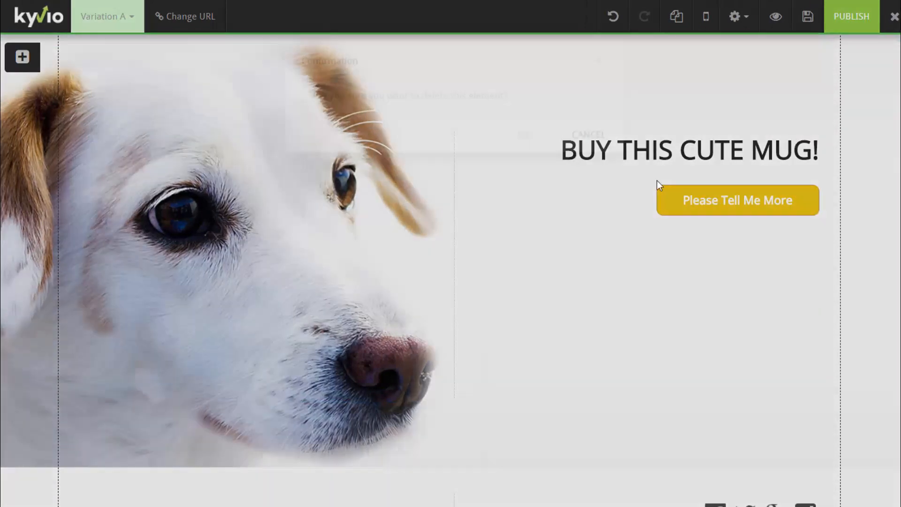
Confirm removing the Please Tell Me More button and publish the sales page
left_click(518, 134)
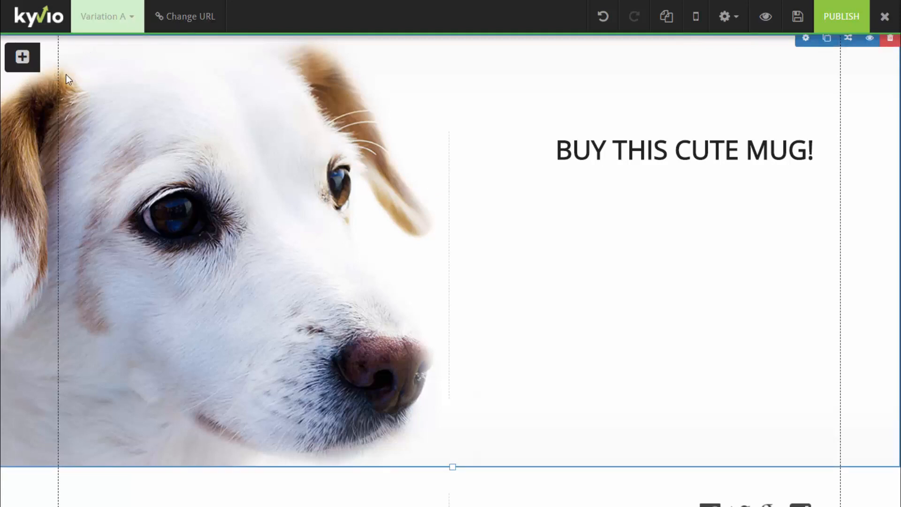
left_click(850, 17)
left_click(885, 18)
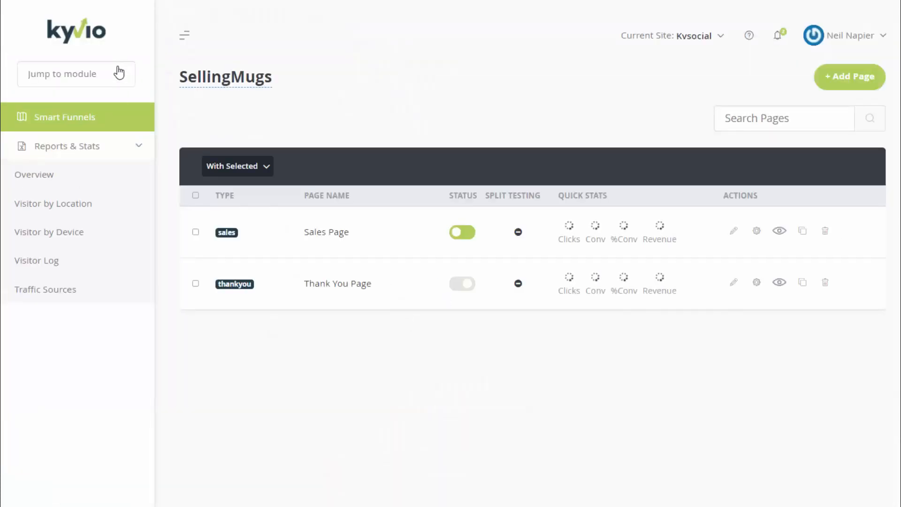
Return to the funnel overview via Email Marketing and show the insertable form elements
left_click(117, 74)
left_click(91, 215)
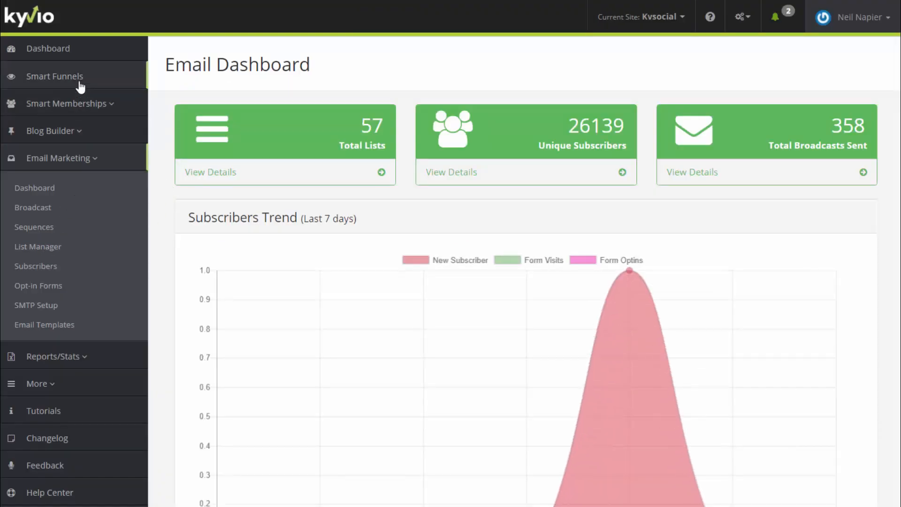
left_click(213, 124)
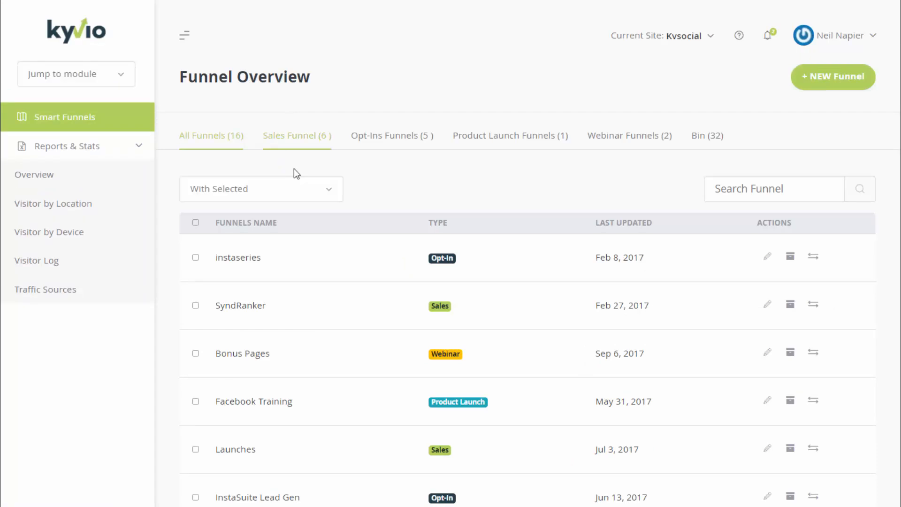
scroll(775, 404, "down", 6)
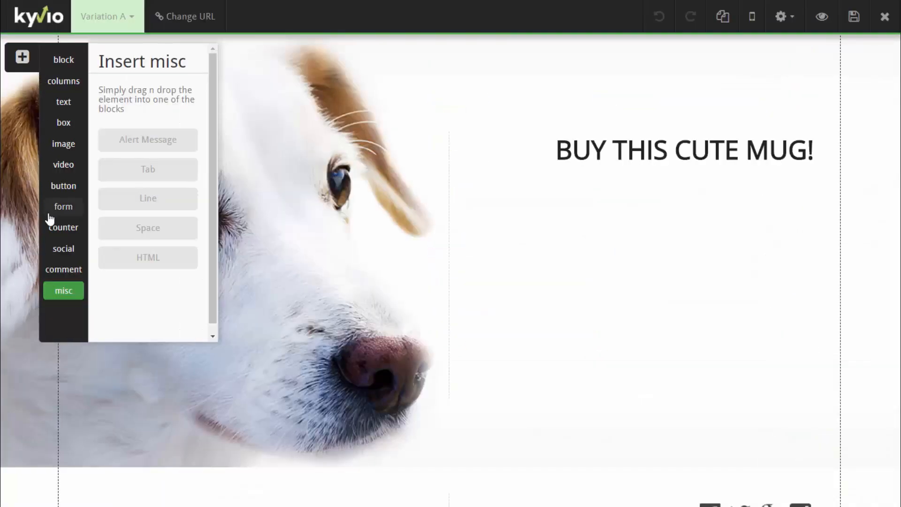
left_click(61, 206)
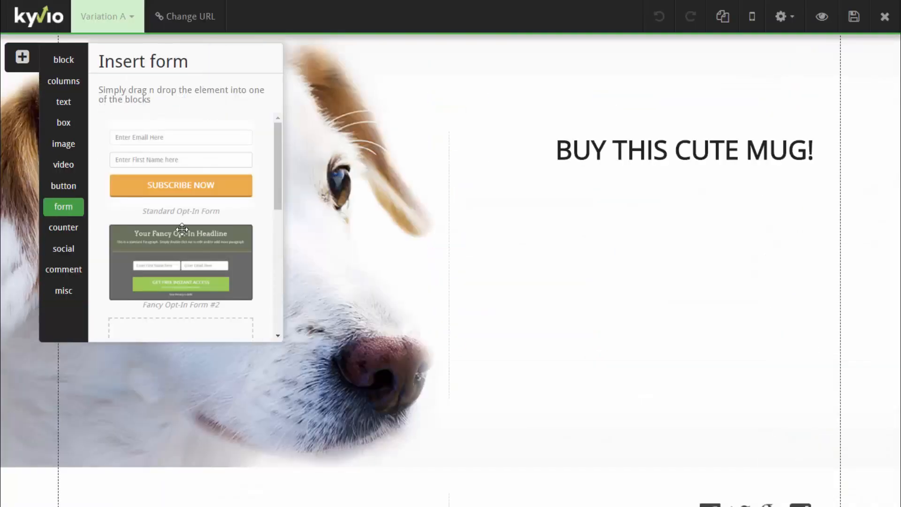
Place a Blank Form under the heading and make it taller and wider
scroll(227, 224, "down", 3)
scroll(226, 228, "up", 3)
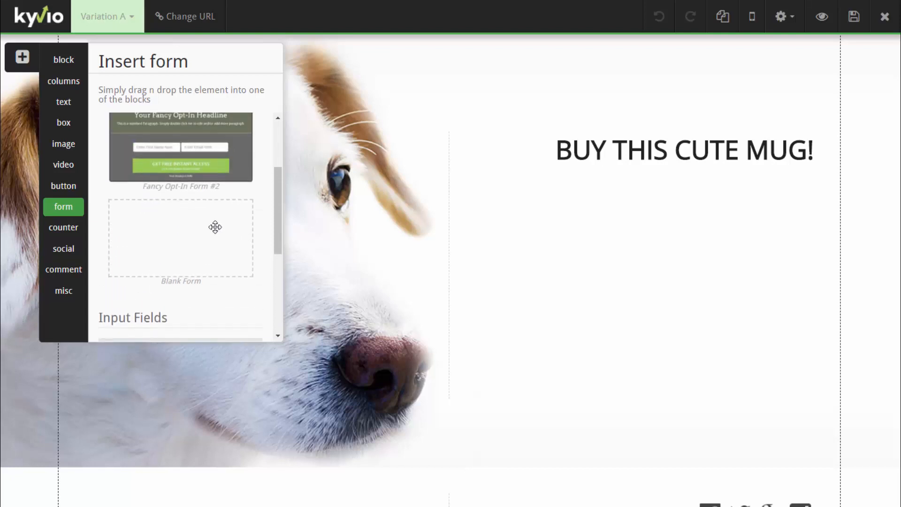
left_click_drag(213, 227, 692, 236)
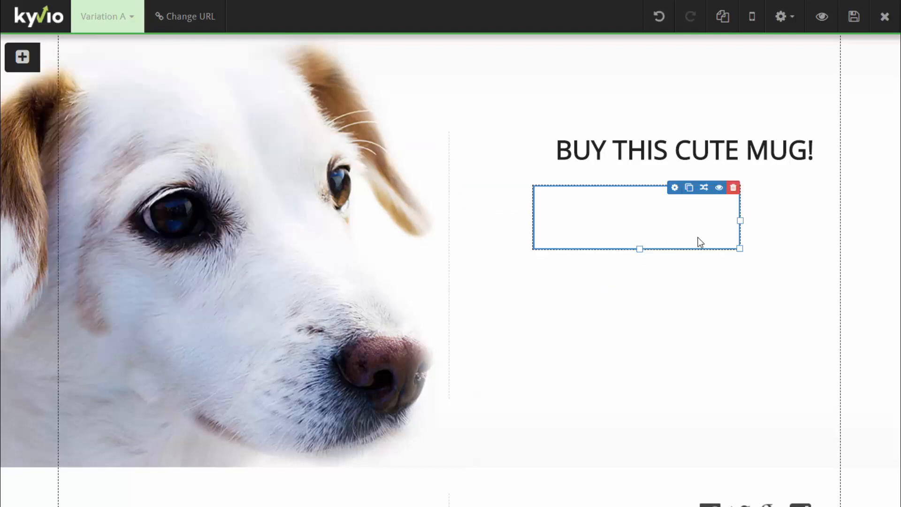
left_click_drag(741, 249, 793, 264)
left_click_drag(741, 228, 779, 231)
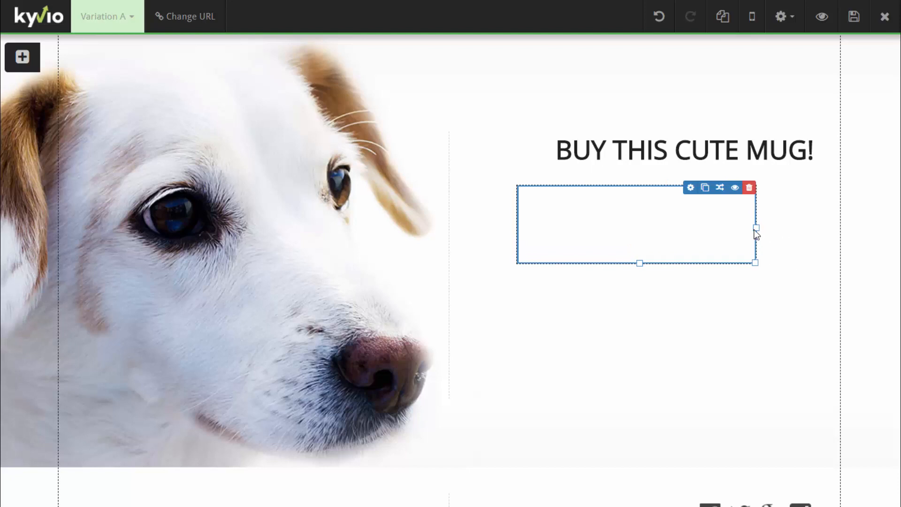
Add Email, Address, Phone and Custom Text input fields to the form, in that order
left_click(22, 60)
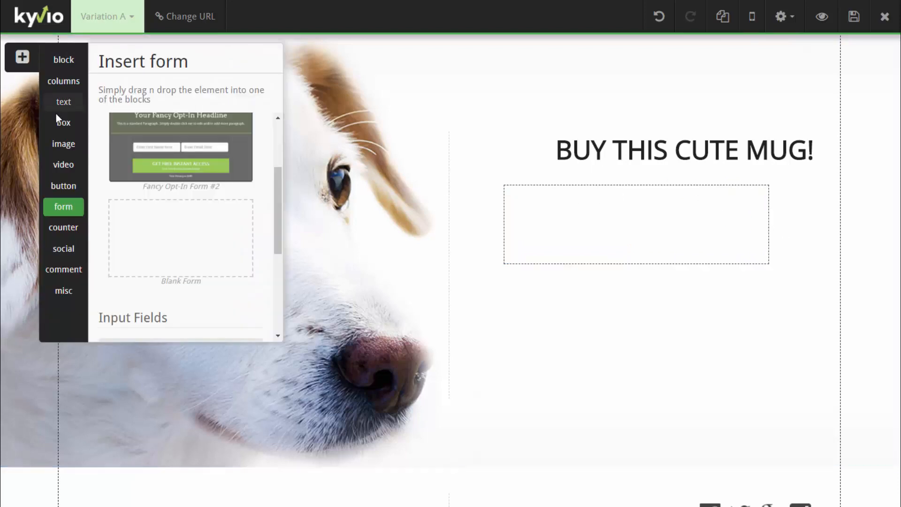
scroll(178, 245, "down", 5)
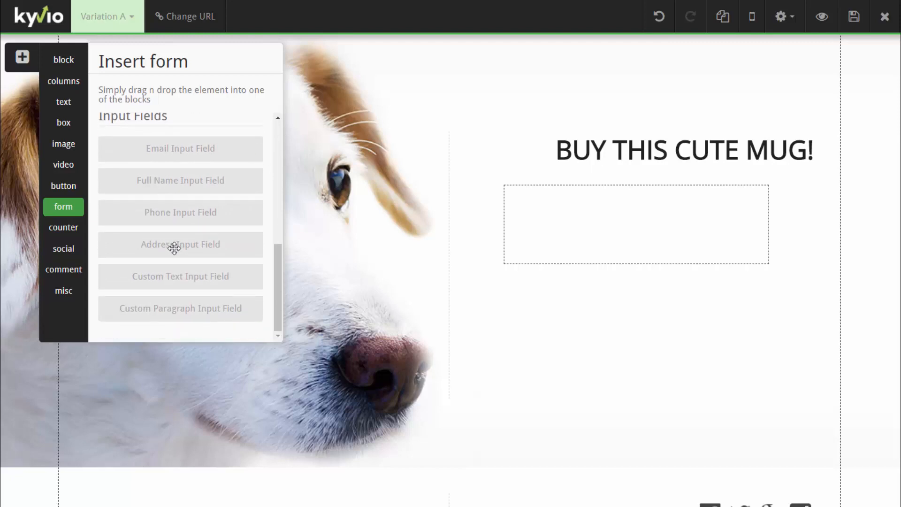
left_click_drag(198, 154, 654, 226)
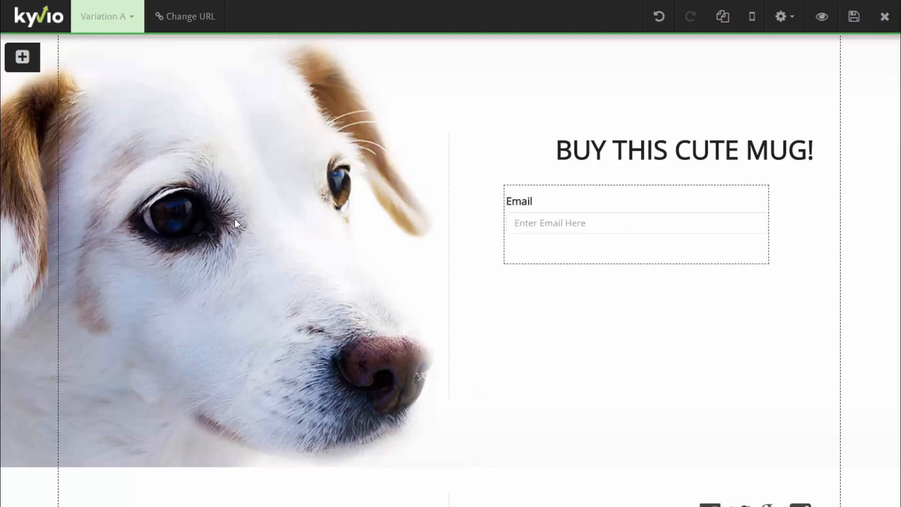
left_click(28, 67)
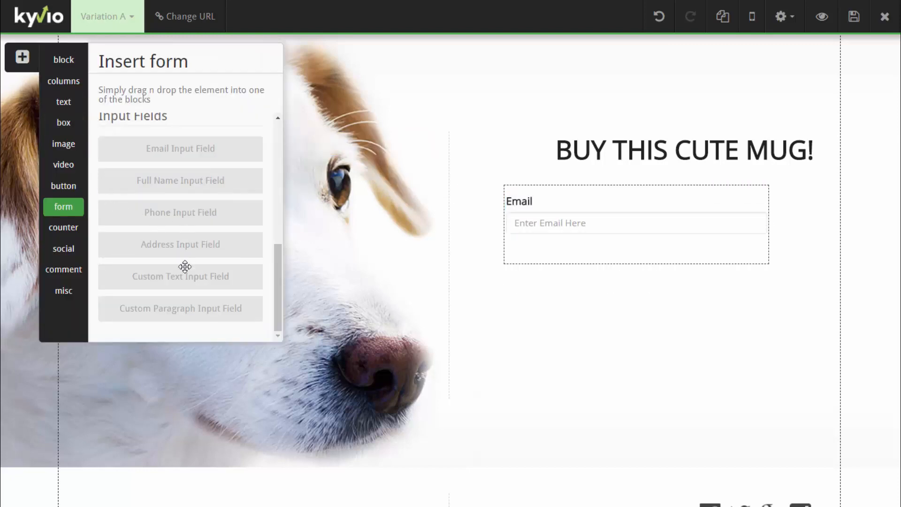
left_click_drag(184, 250, 602, 279)
left_click(27, 67)
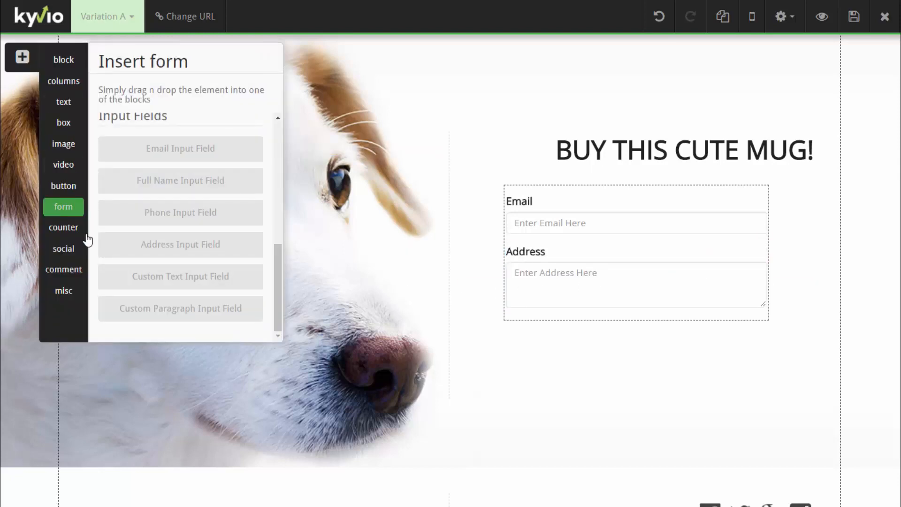
scroll(179, 282, "down", 1)
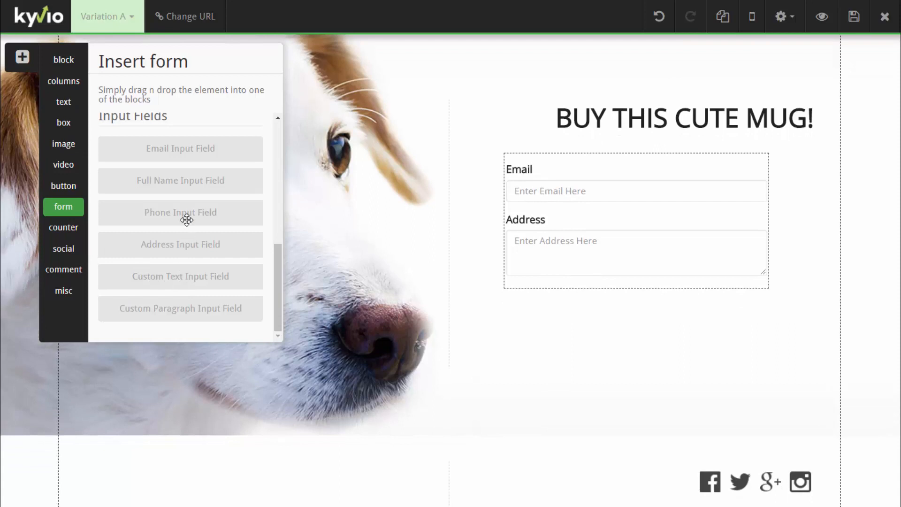
left_click_drag(179, 221, 641, 294)
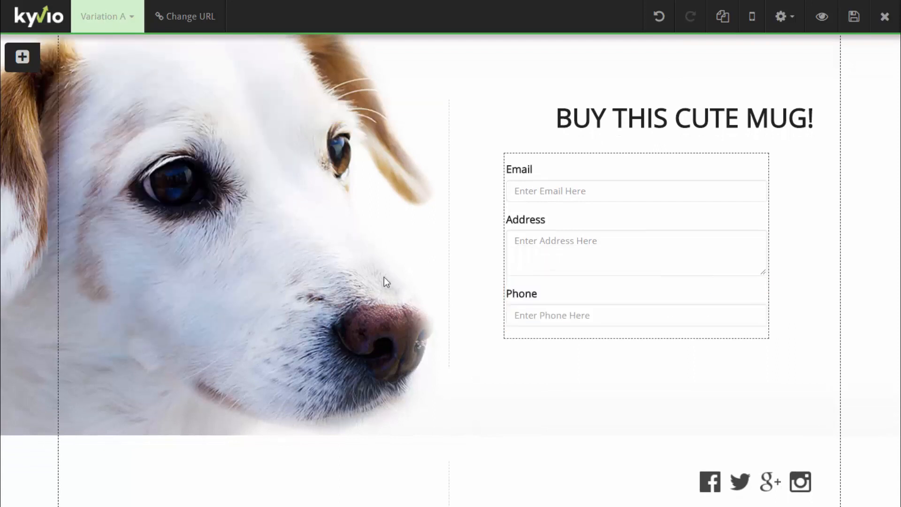
left_click(20, 66)
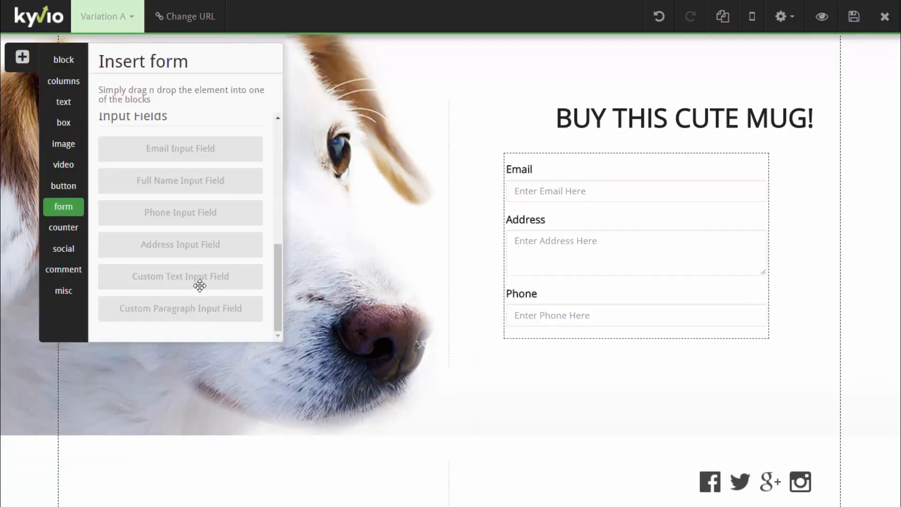
left_click_drag(200, 285, 592, 337)
Add a flat MyButton submit button below Custom Text and select it
left_click(33, 57)
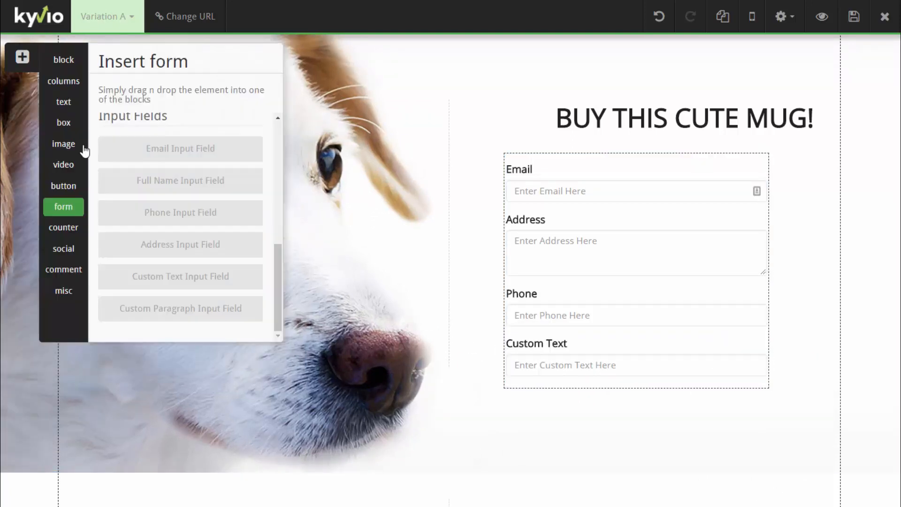
left_click(66, 185)
left_click_drag(162, 194, 581, 386)
left_click(671, 410)
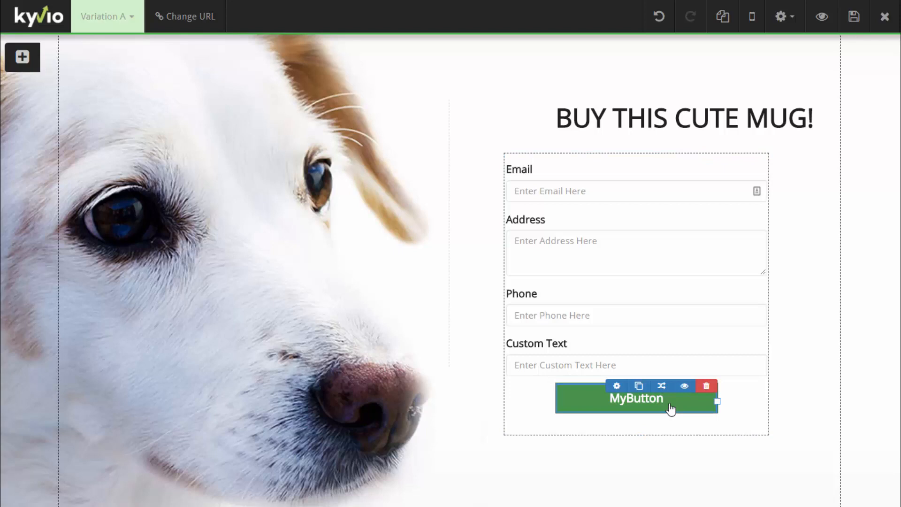
Set Form Action to Subscribe to Email List, choose PhysicalProductCustomers, and append its fields
mouse_move(717, 164)
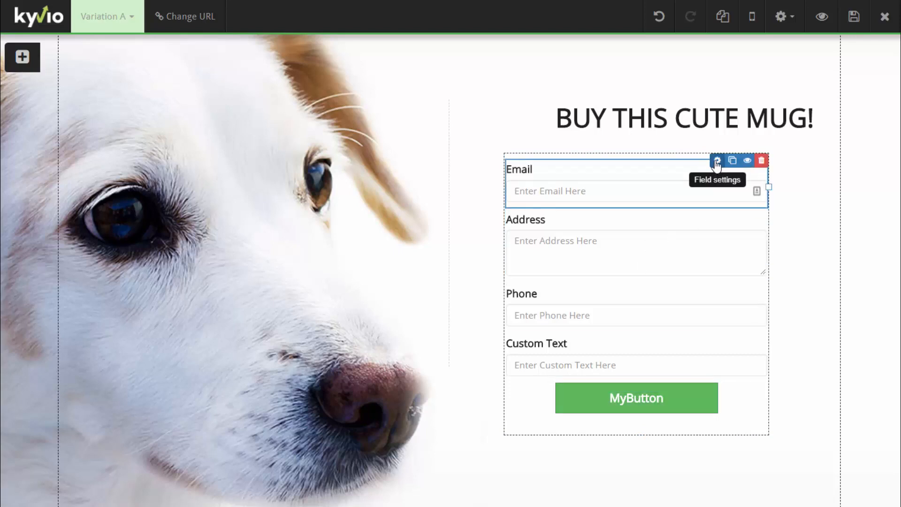
left_click(704, 158)
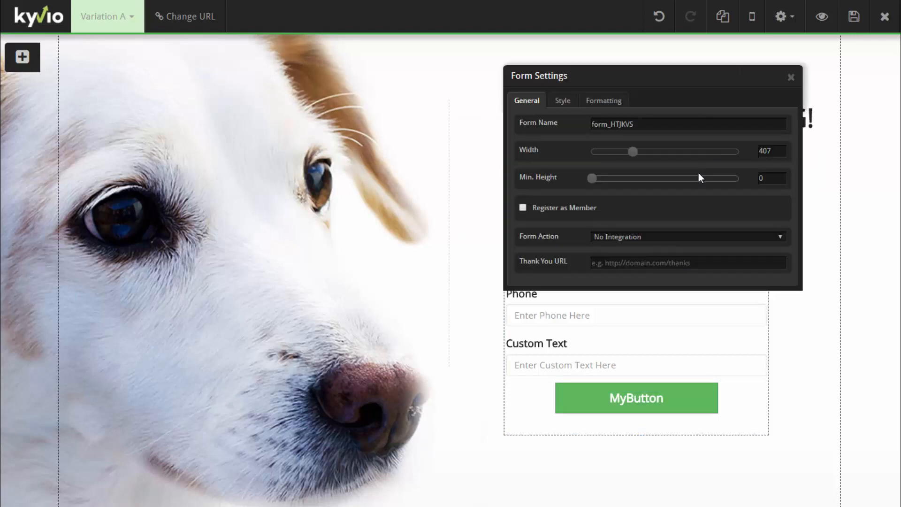
left_click(654, 237)
left_click(651, 256)
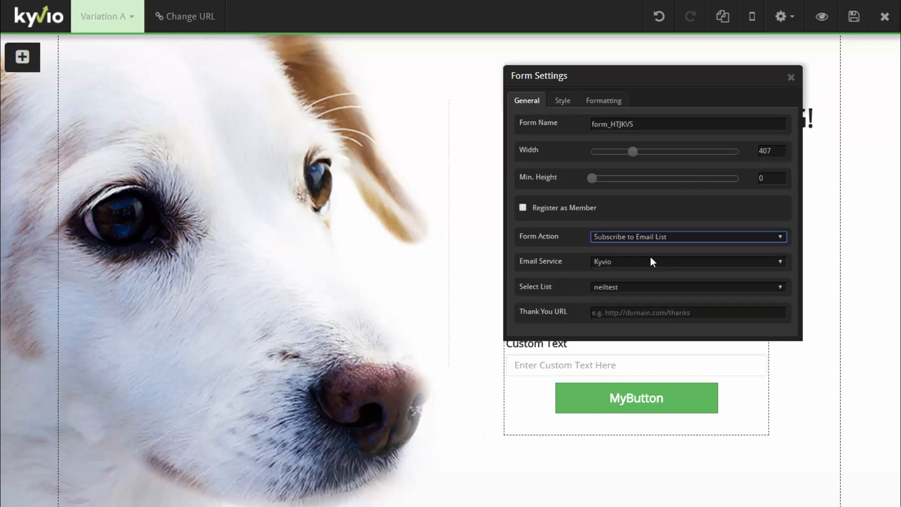
left_click(629, 288)
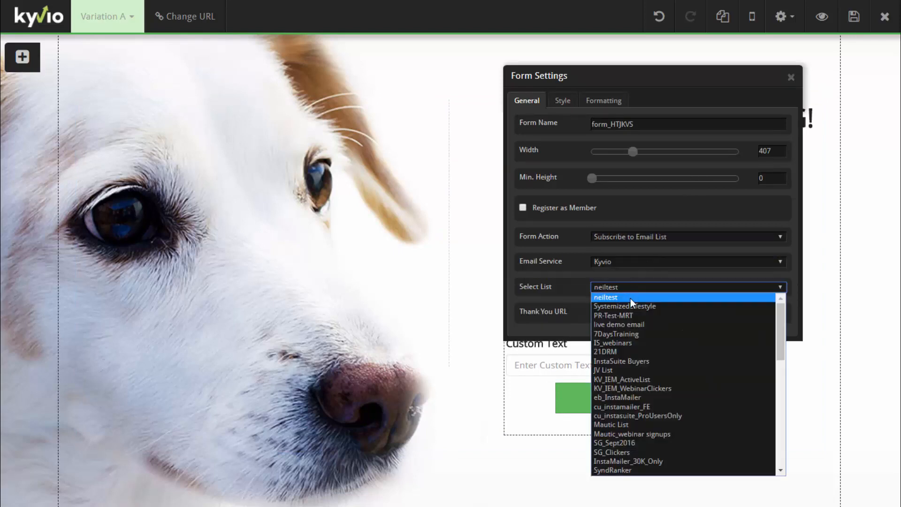
key("End")
key("Return")
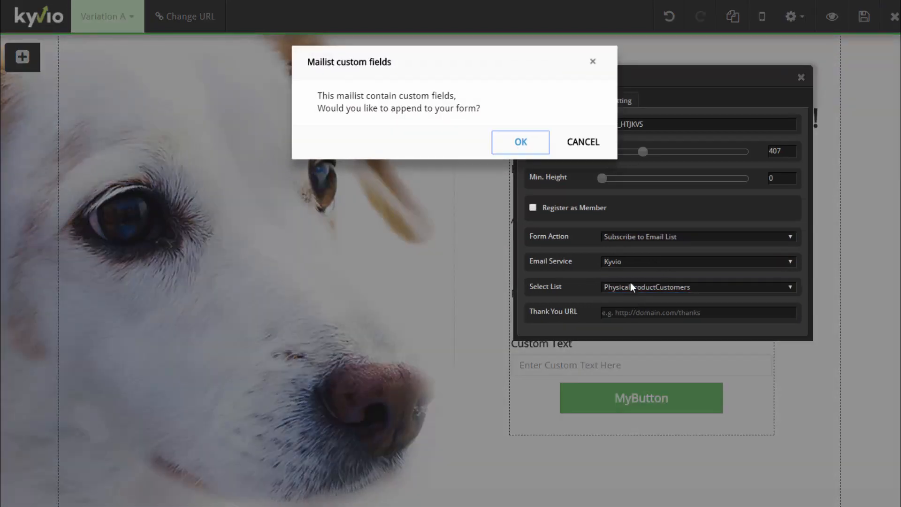
left_click(521, 143)
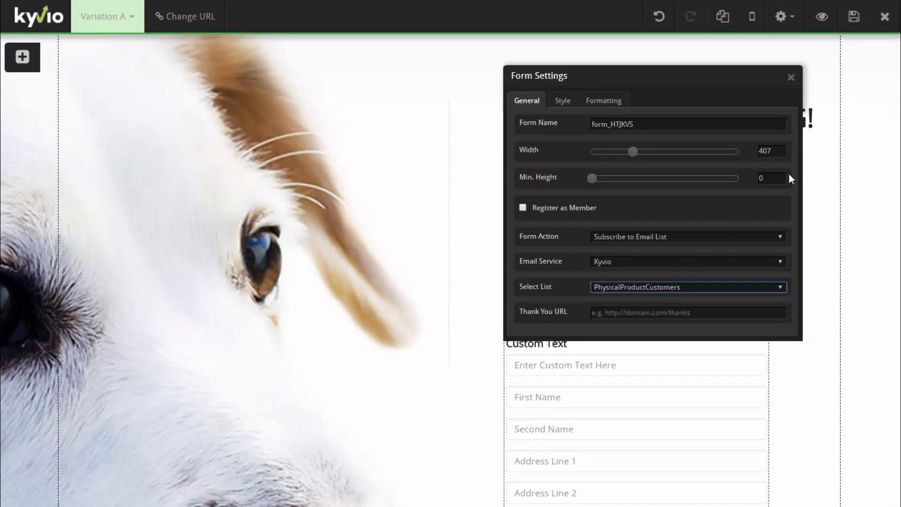
left_click(791, 77)
scroll(791, 308, "down", 4)
scroll(756, 308, "up", 1)
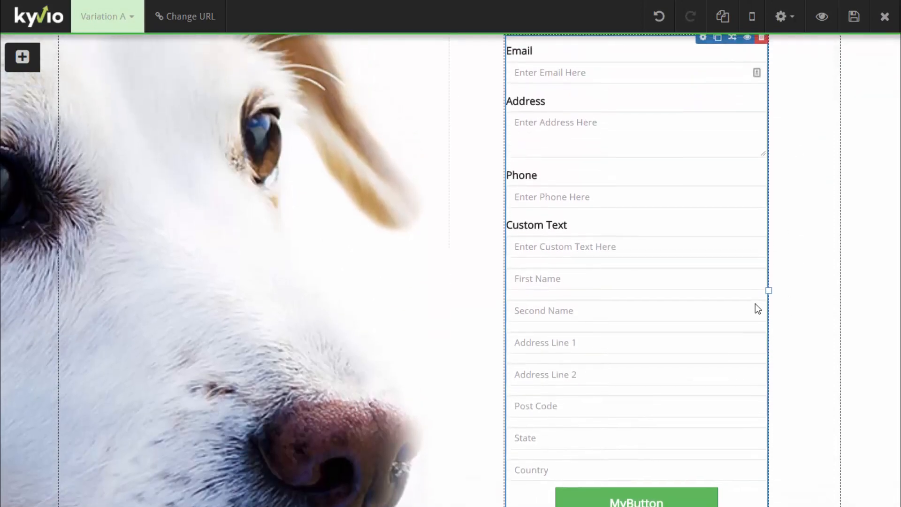
scroll(656, 291, "up", 2)
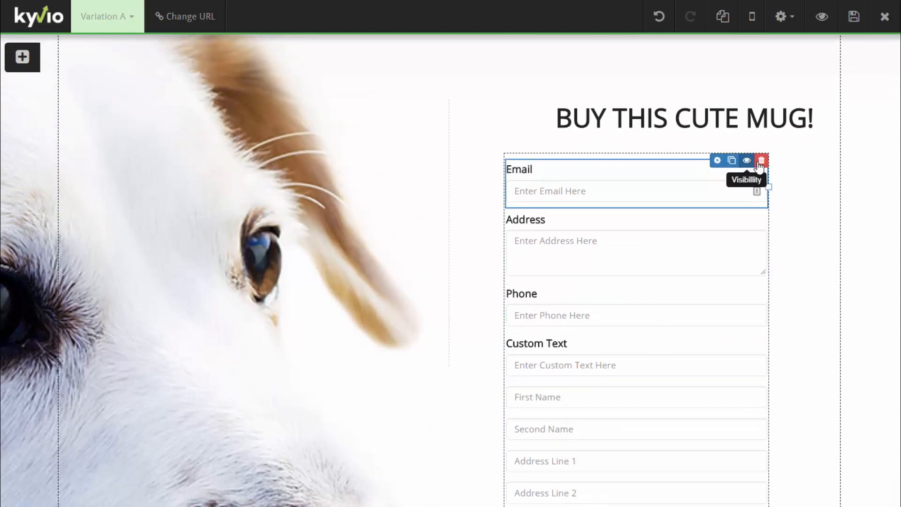
Delete the Address and Custom Text fields, keep Email, and move Phone below Country
left_click(760, 161)
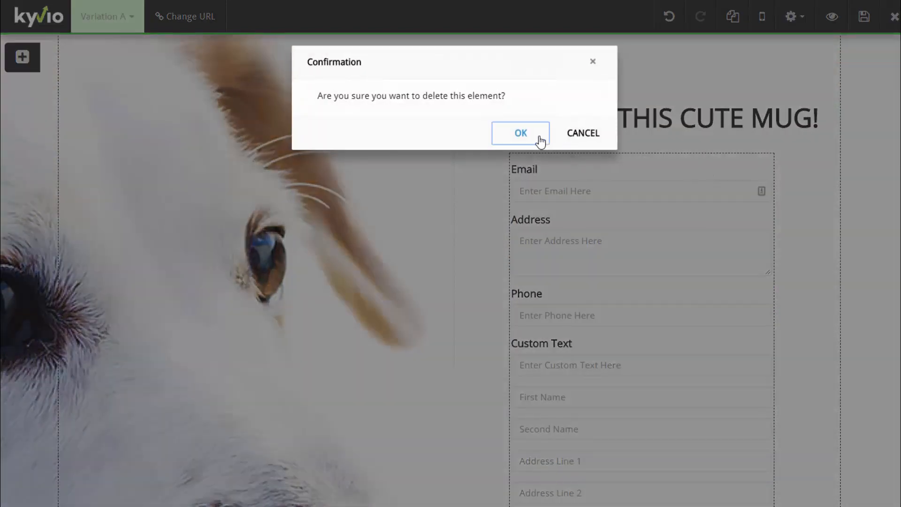
left_click(568, 140)
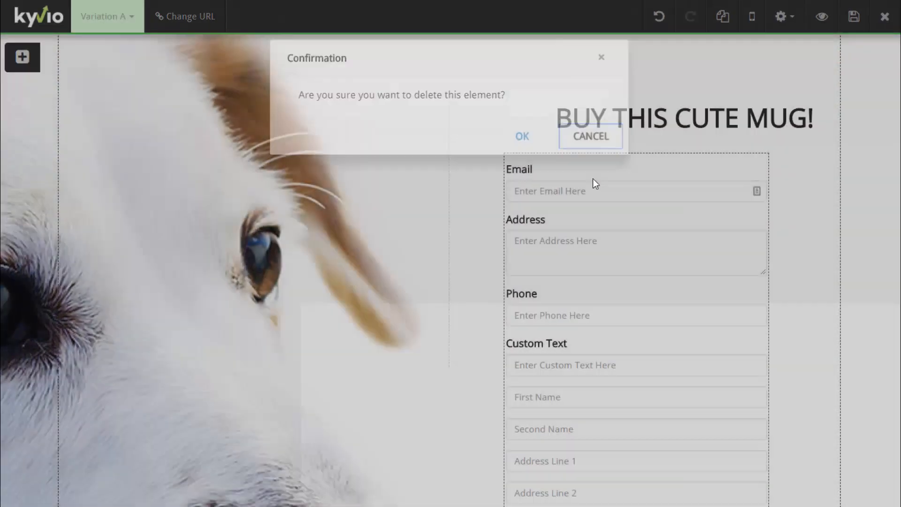
left_click(761, 211)
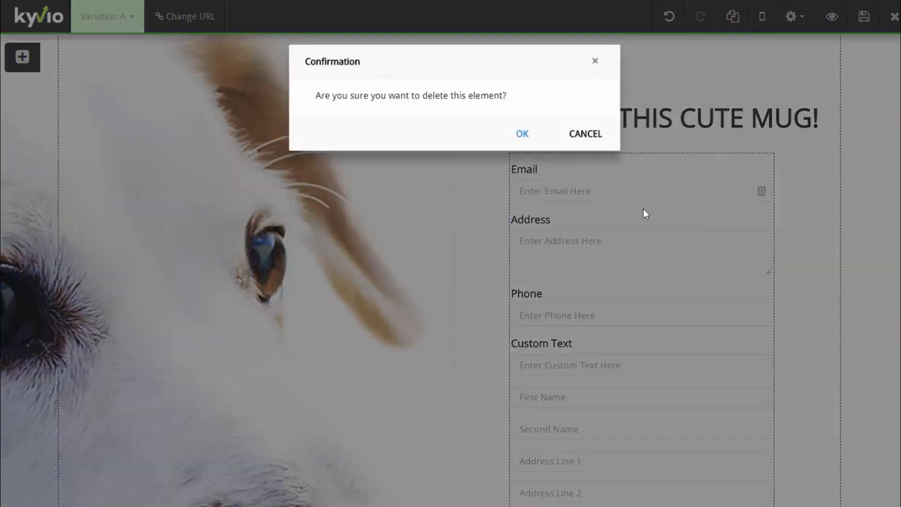
left_click(521, 136)
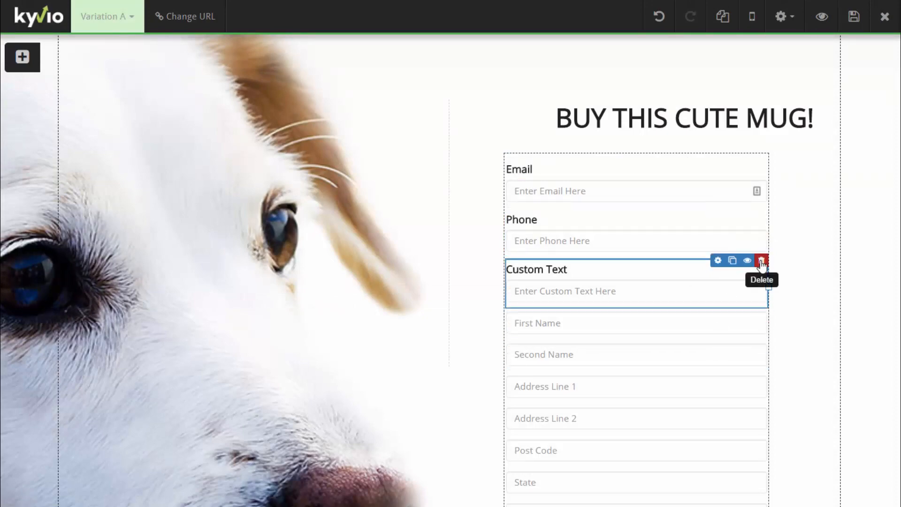
left_click(762, 260)
left_click(511, 127)
scroll(610, 225, "down", 3)
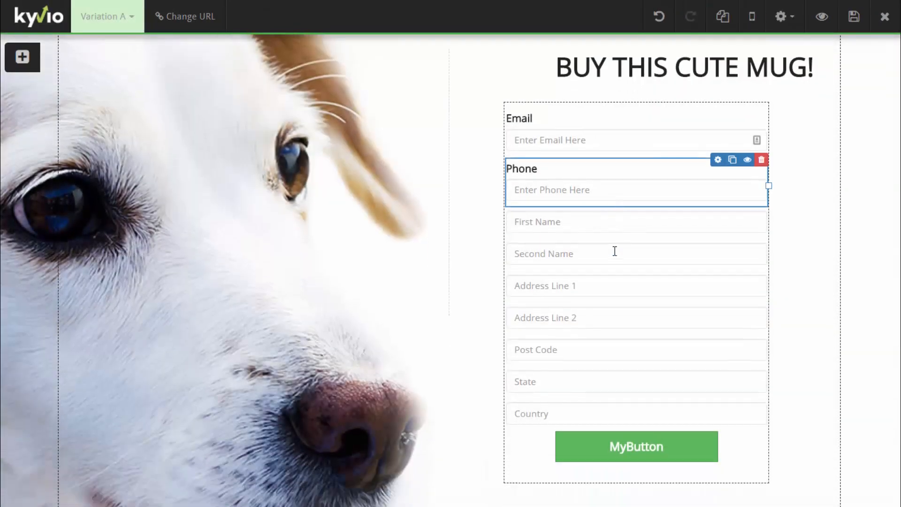
left_click_drag(603, 107, 604, 326)
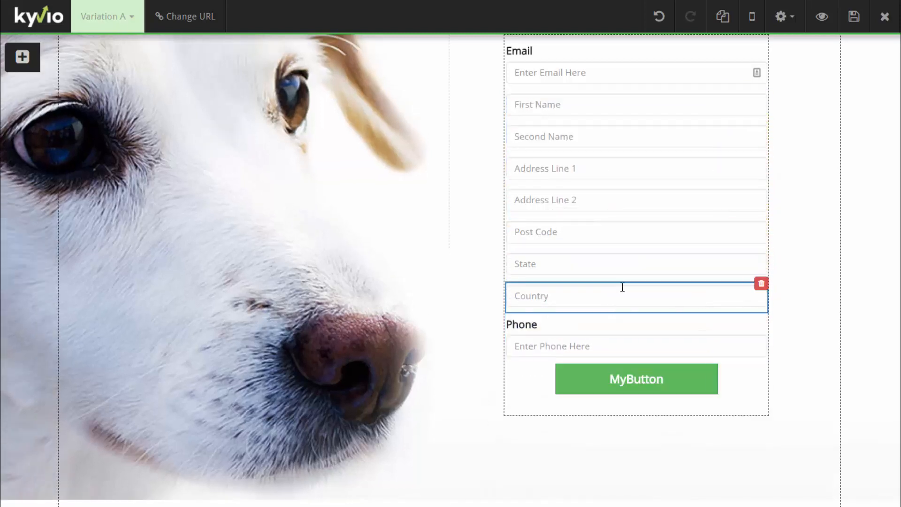
Clear the Field Label of both the Email and Phone fields
left_click(718, 43)
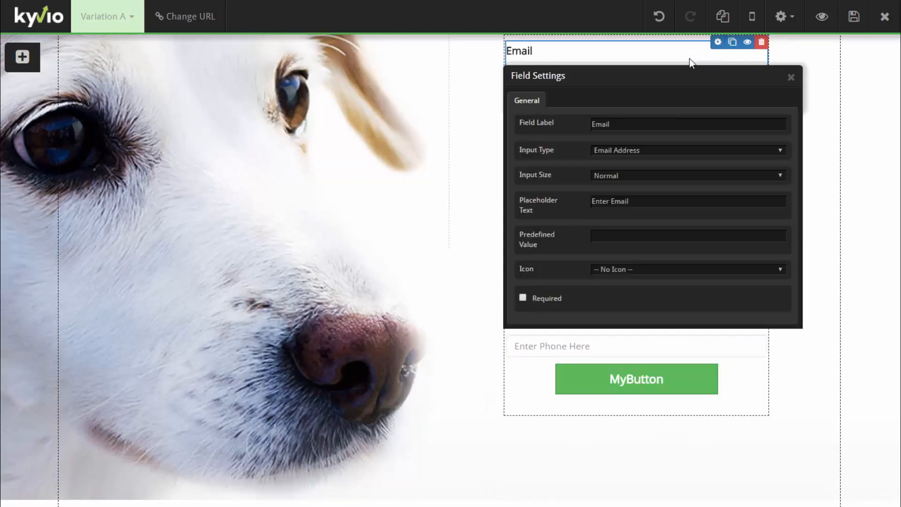
double_click(619, 124)
key("BackSpace")
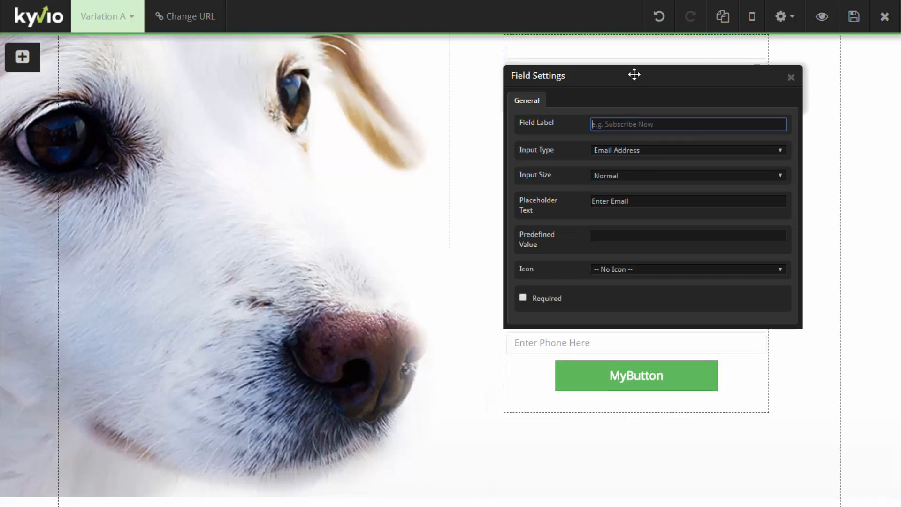
left_click_drag(634, 74, 374, 137)
left_click(534, 140)
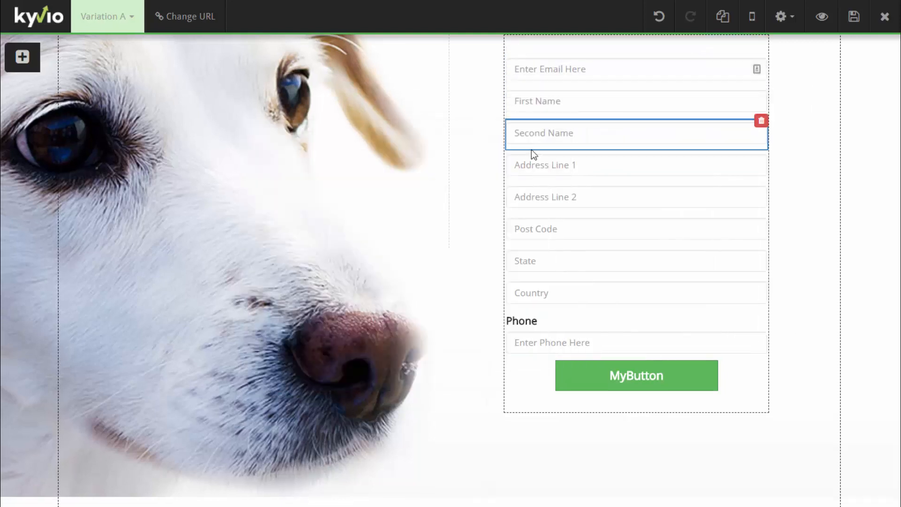
left_click(717, 313)
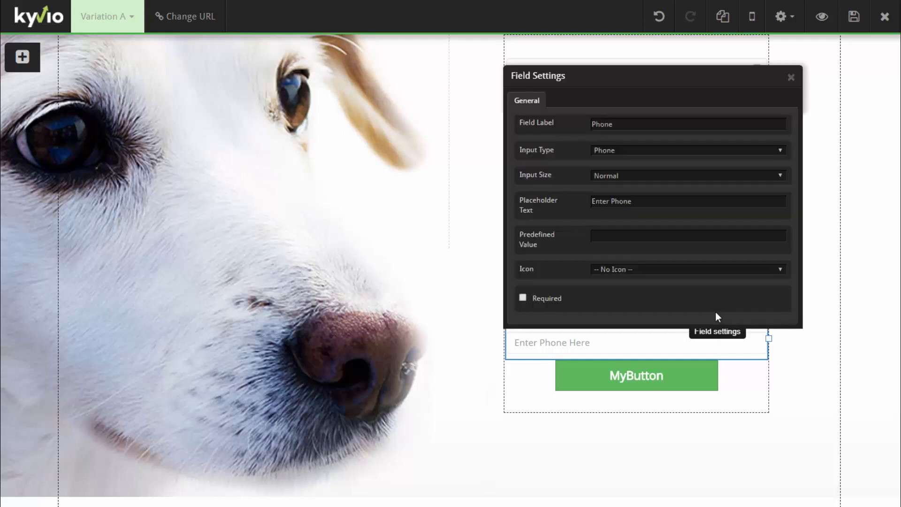
double_click(598, 125)
key("BackSpace")
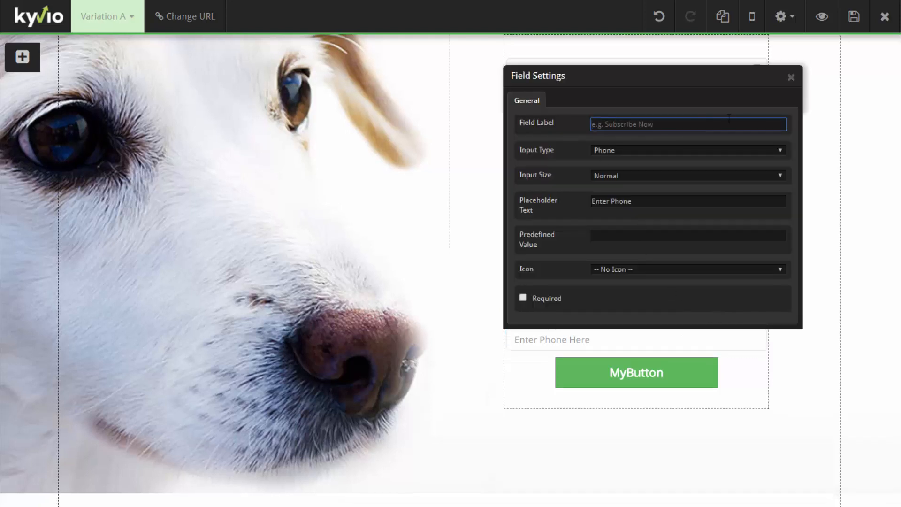
left_click(791, 78)
scroll(742, 158, "up", 3)
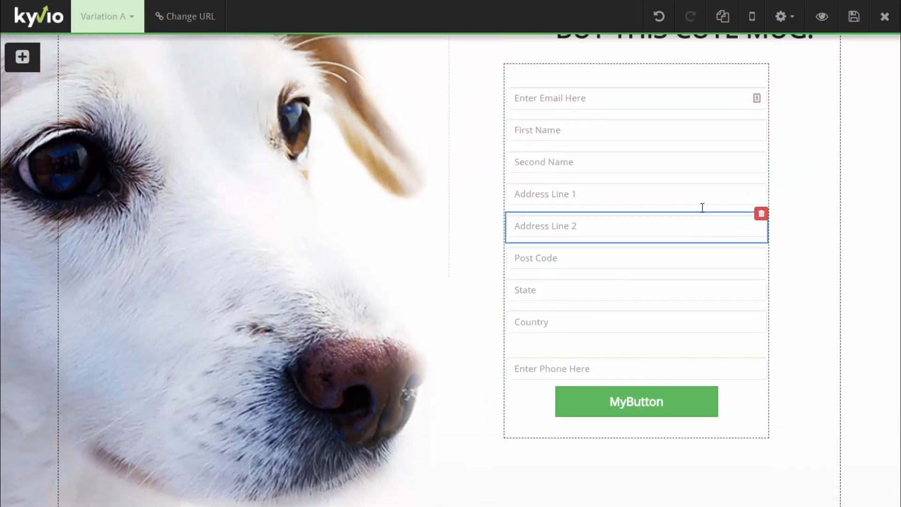
left_click(713, 164)
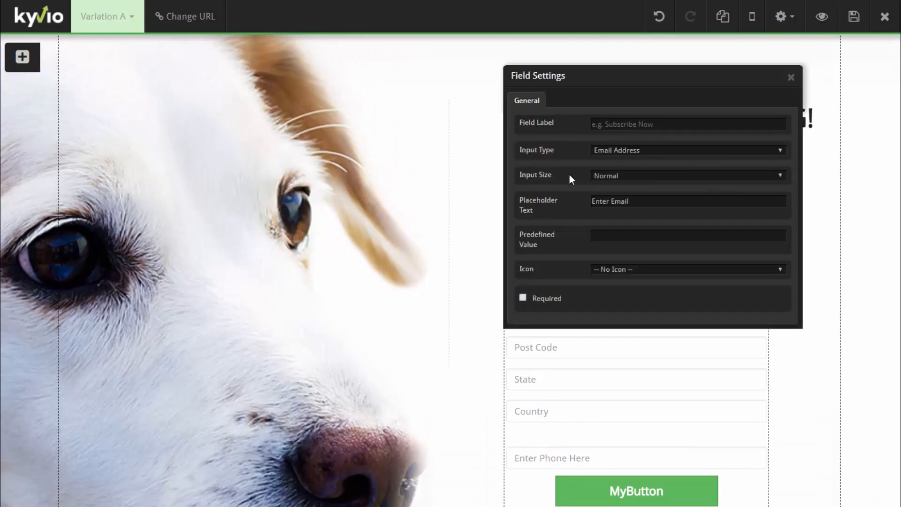
Set the email field's Icon to Mail instead of User and close Field Settings
left_click_drag(684, 80, 329, 79)
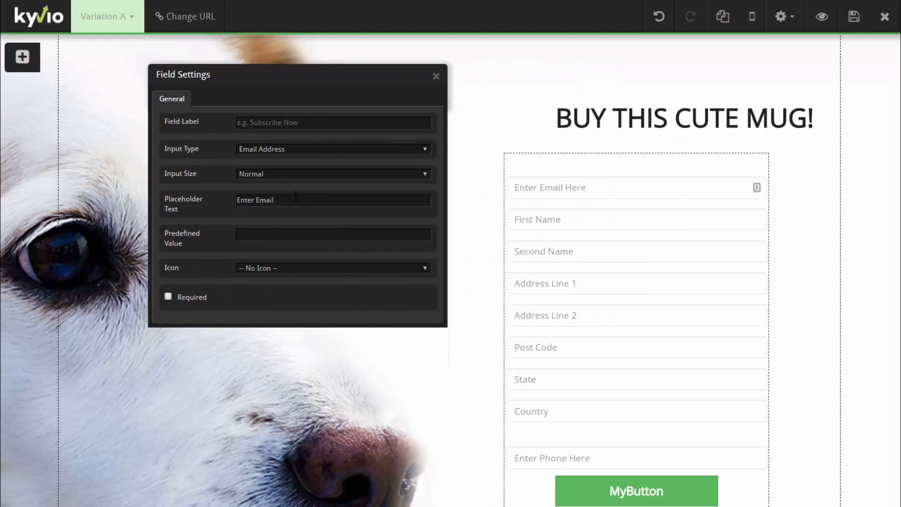
left_click(291, 268)
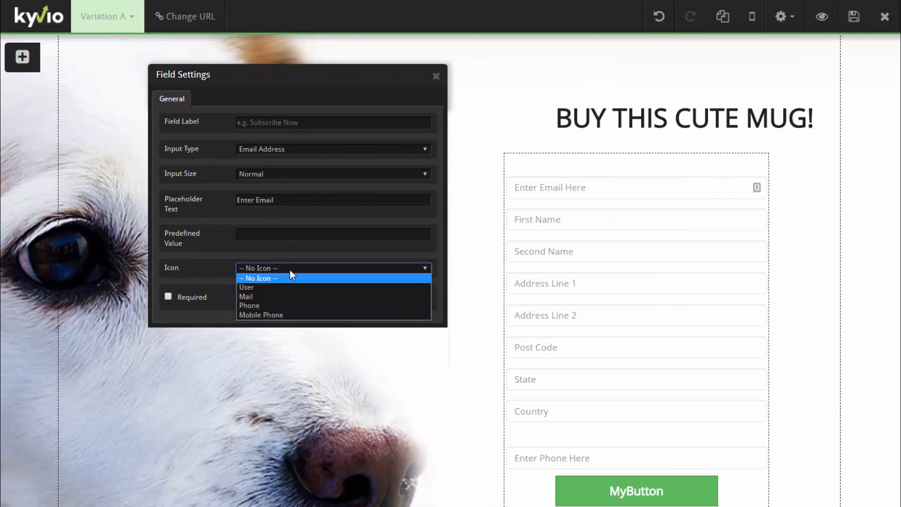
left_click(286, 295)
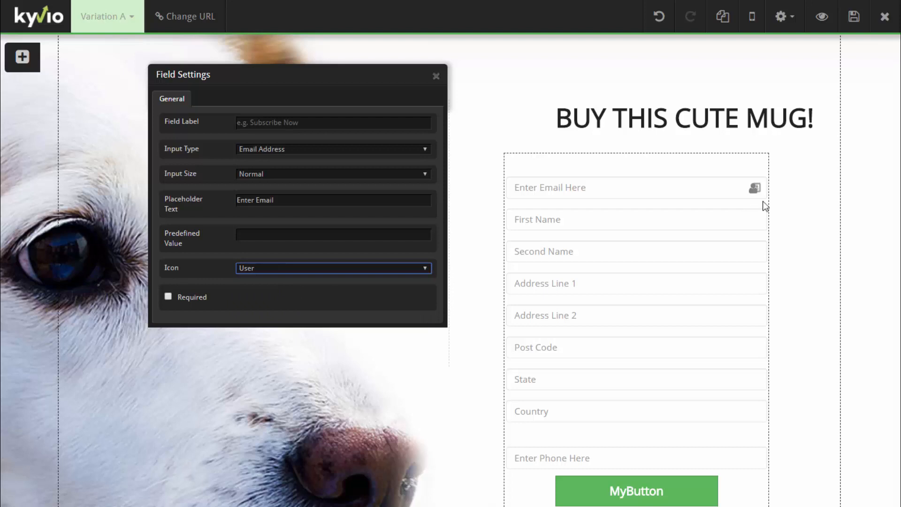
left_click(373, 262)
left_click(365, 272)
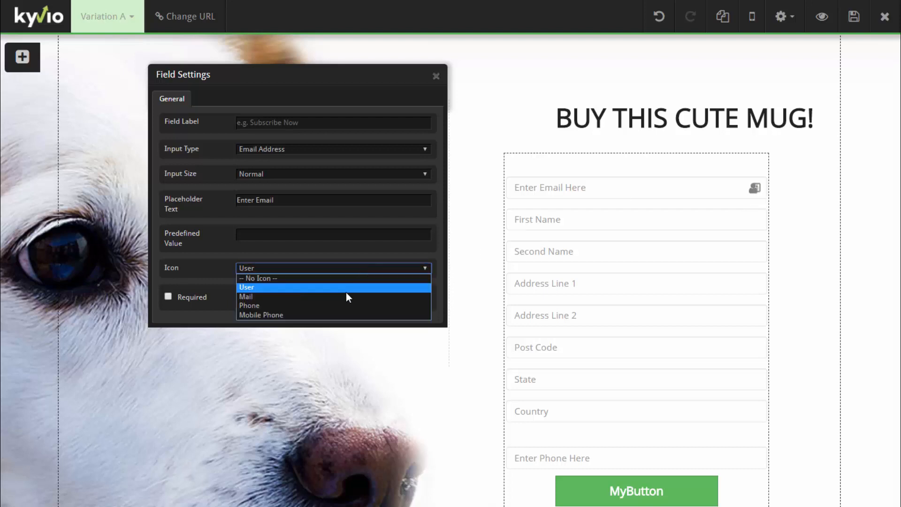
left_click(342, 297)
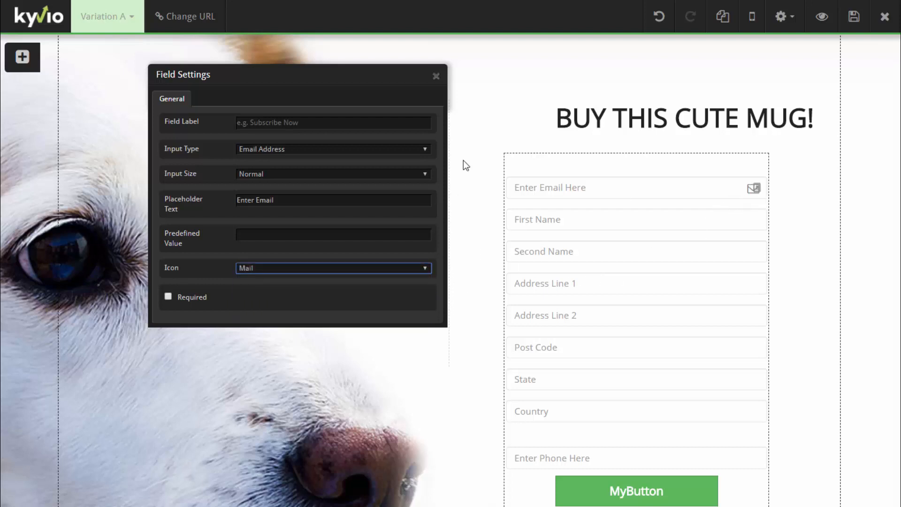
left_click(436, 76)
left_click(593, 220)
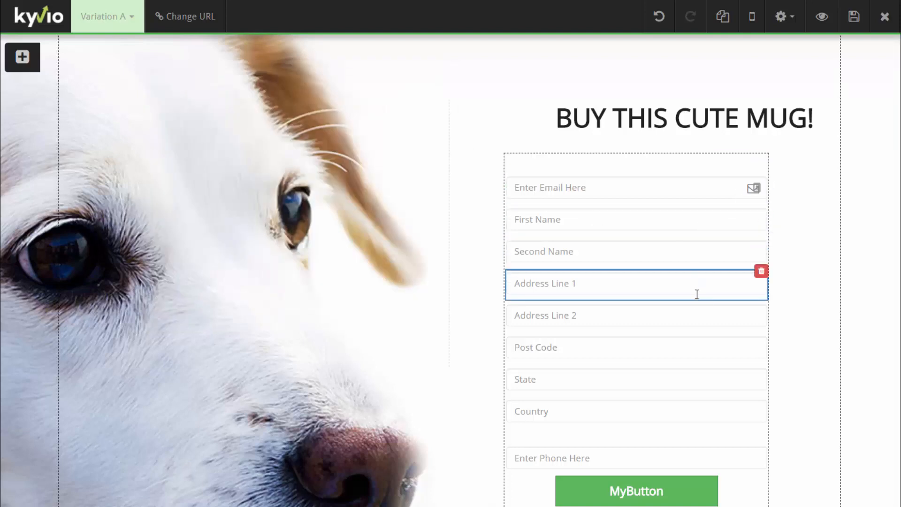
scroll(699, 277, "down", 1)
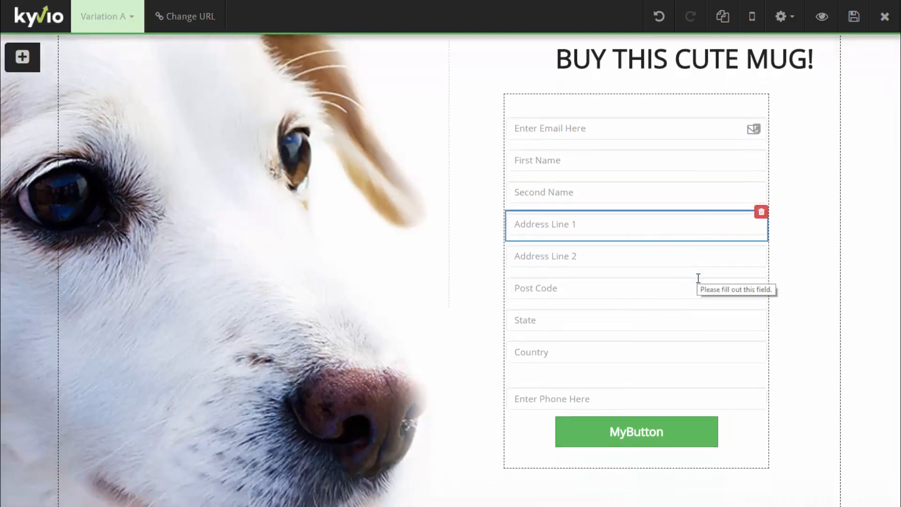
In Button Settings, change the label from MyButton to 'GET YOUR MUG HERE', width 323, font size 19
scroll(699, 280, "down", 1)
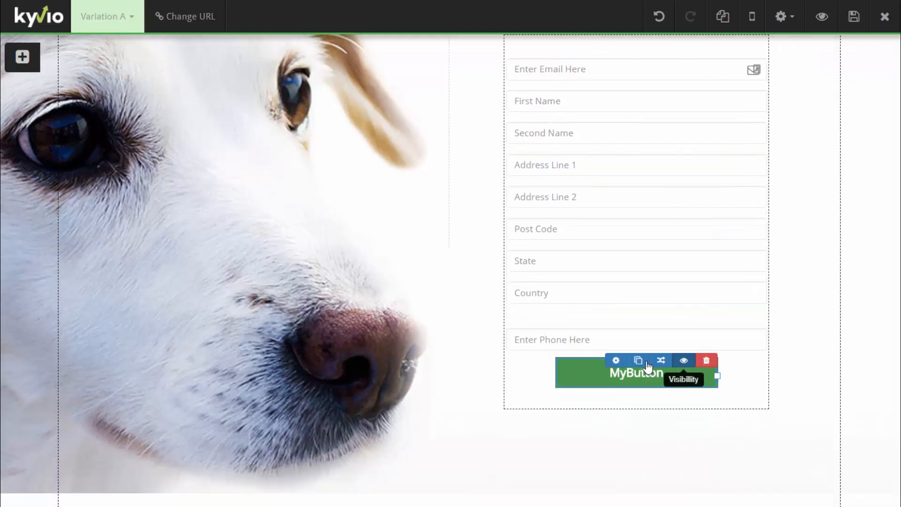
left_click(616, 361)
double_click(622, 172)
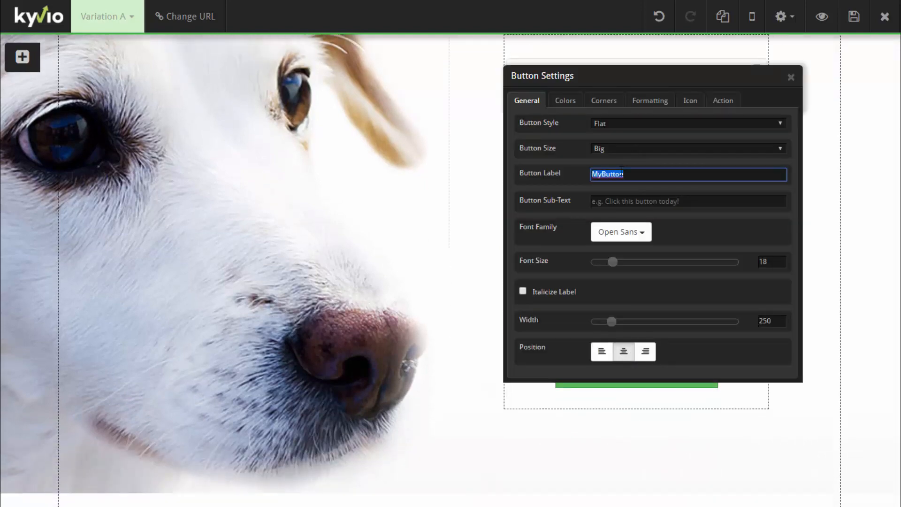
type("CHECKOUT")
double_click(622, 173)
type("GET YOUR MUG HERE")
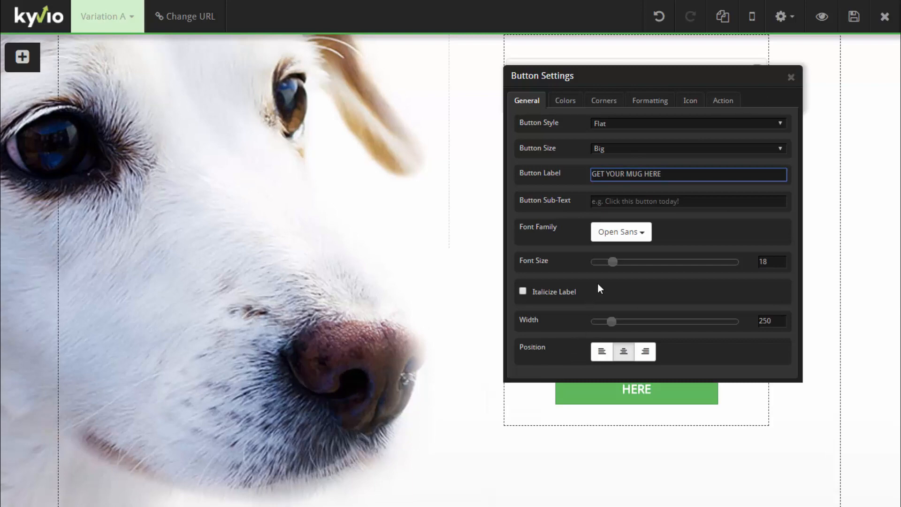
left_click_drag(612, 321, 624, 322)
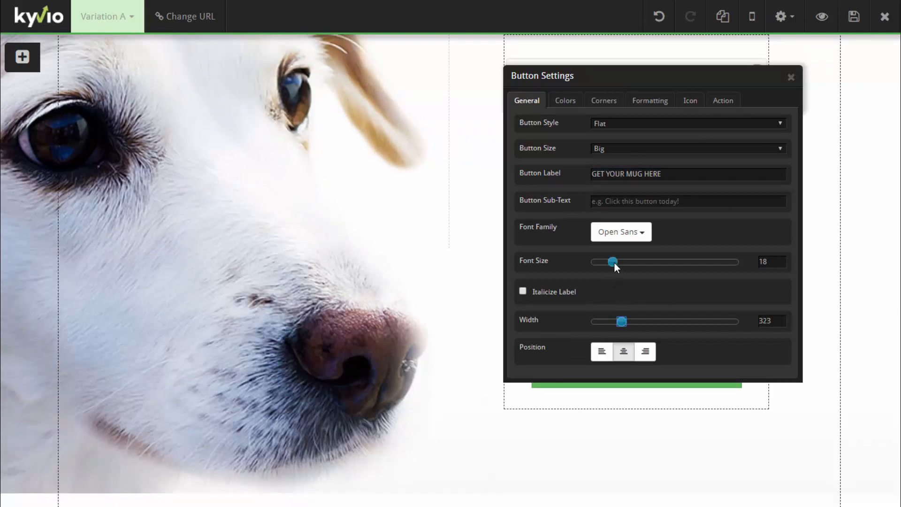
left_click_drag(615, 263, 618, 262)
left_click_drag(681, 79, 420, 97)
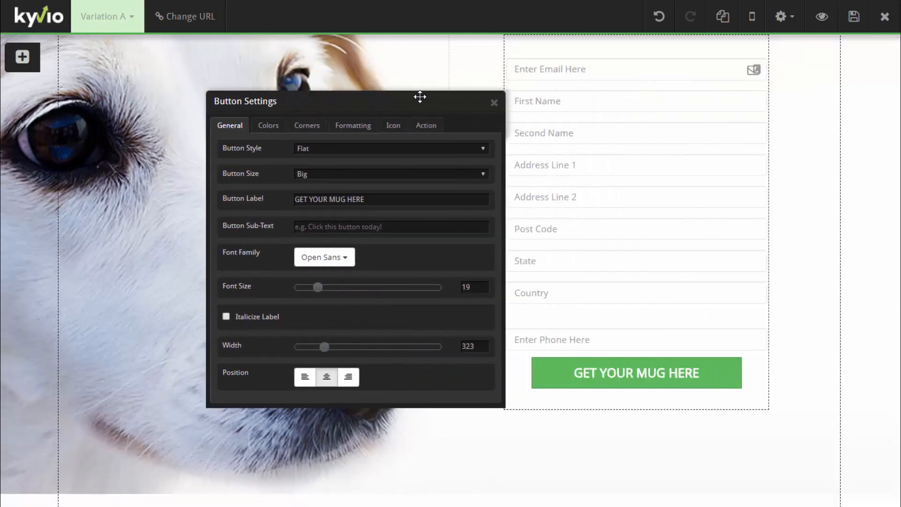
left_click(477, 104)
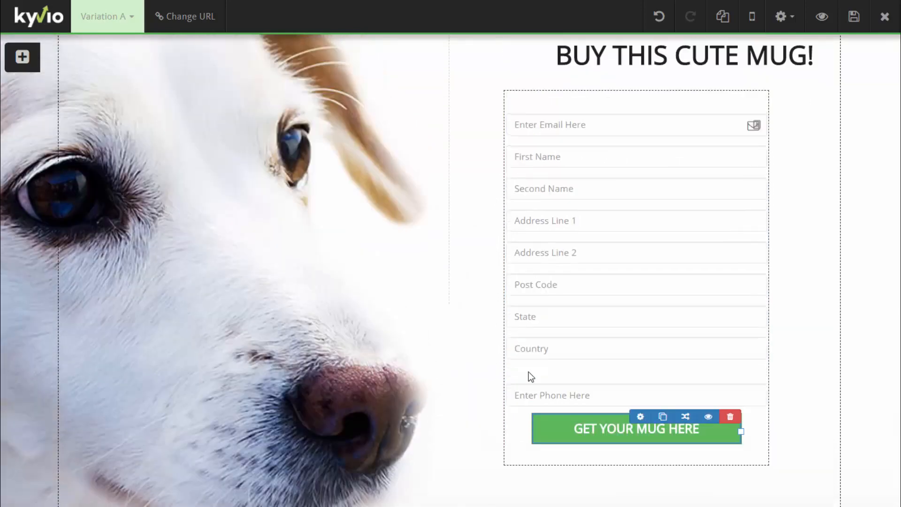
Set Form Style to Horizontal in the form's Style settings, declining to re-append list fields
scroll(528, 372, "up", 2)
scroll(735, 160, "down", 1)
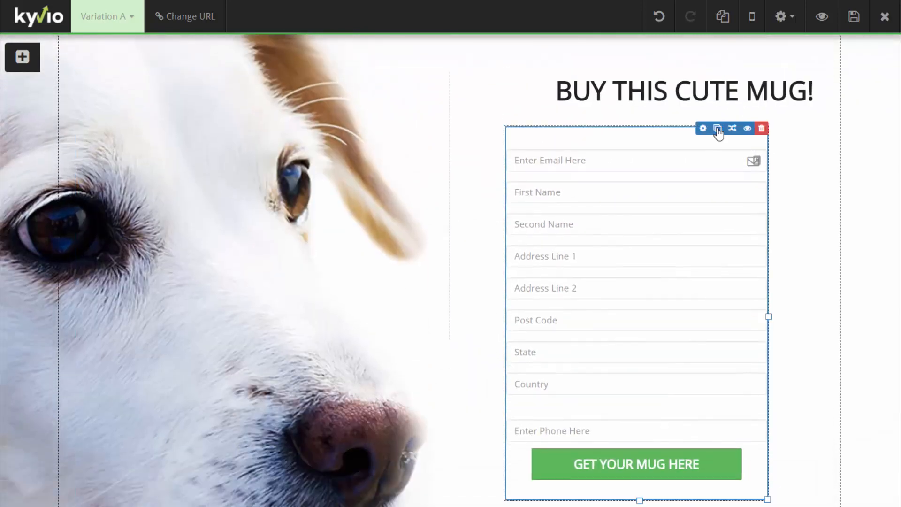
left_click(703, 128)
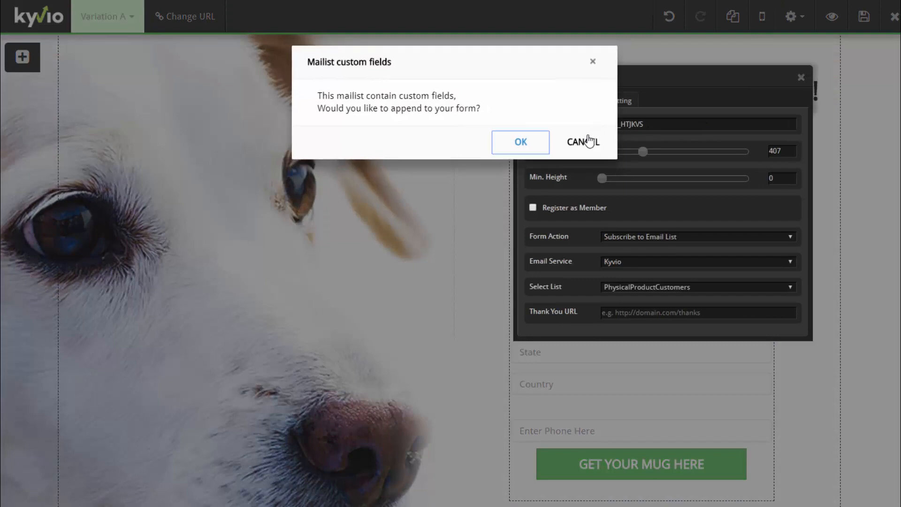
left_click(569, 143)
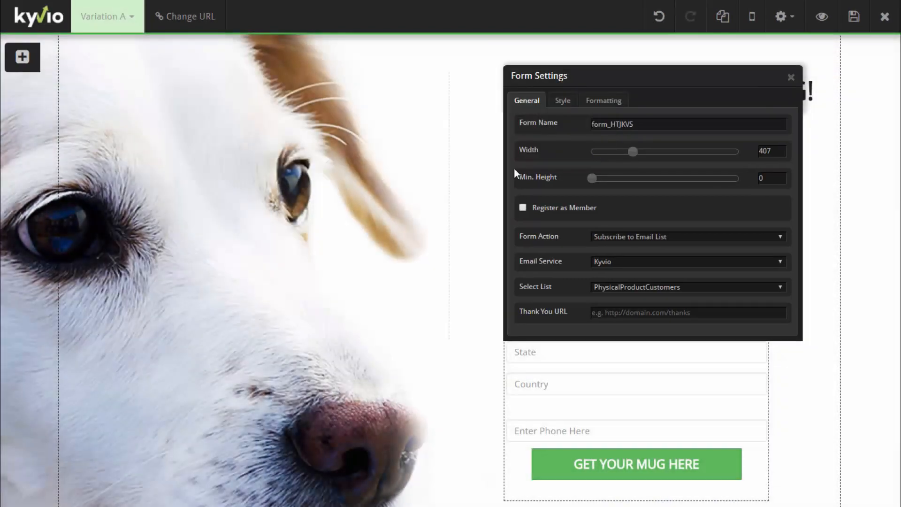
left_click(567, 107)
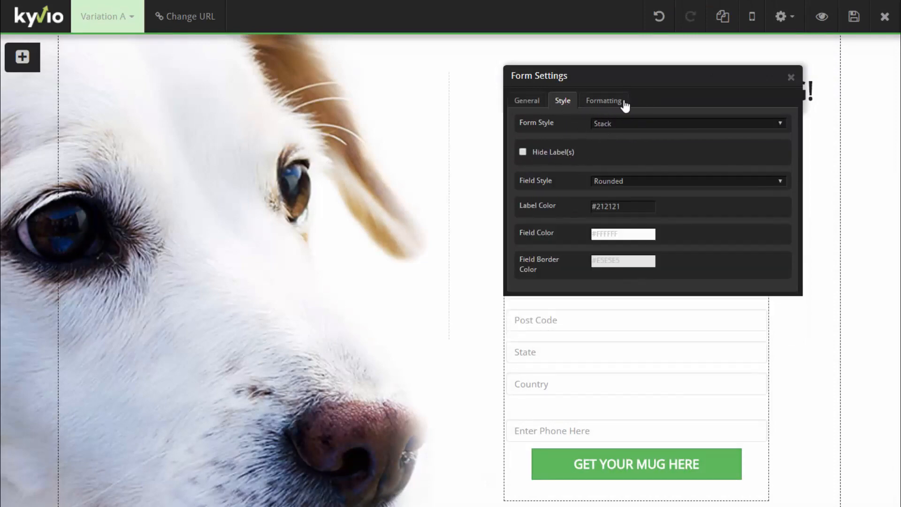
left_click(607, 125)
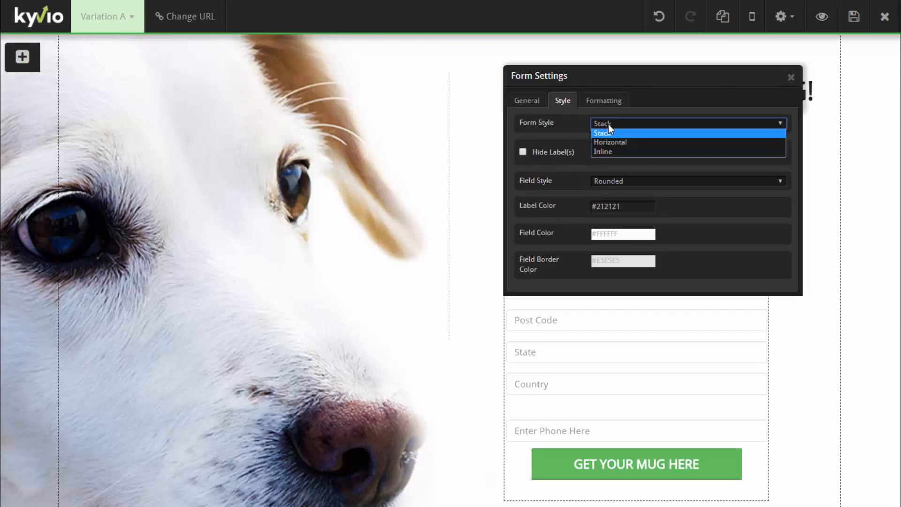
left_click(586, 134)
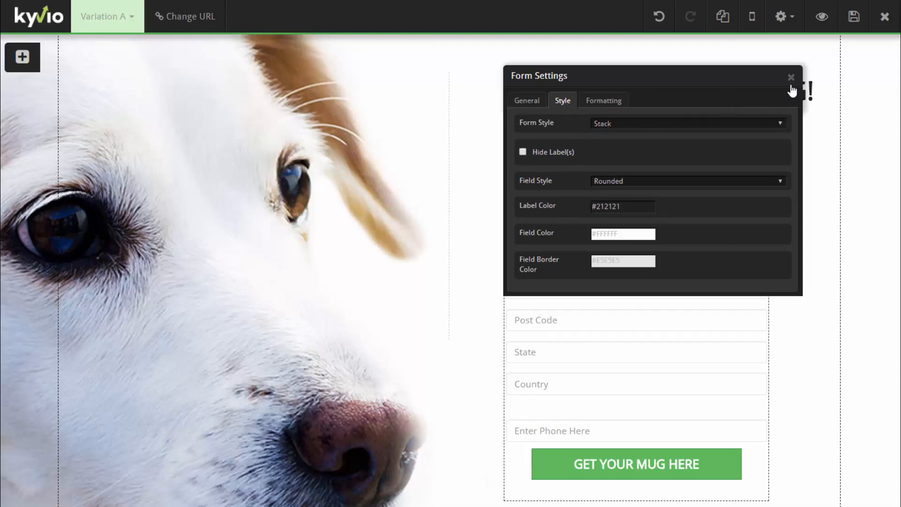
left_click(624, 125)
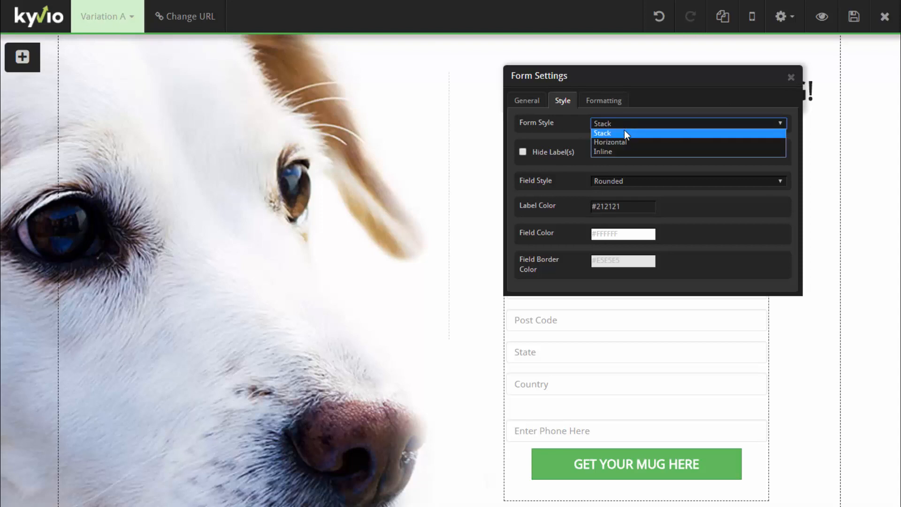
left_click(621, 150)
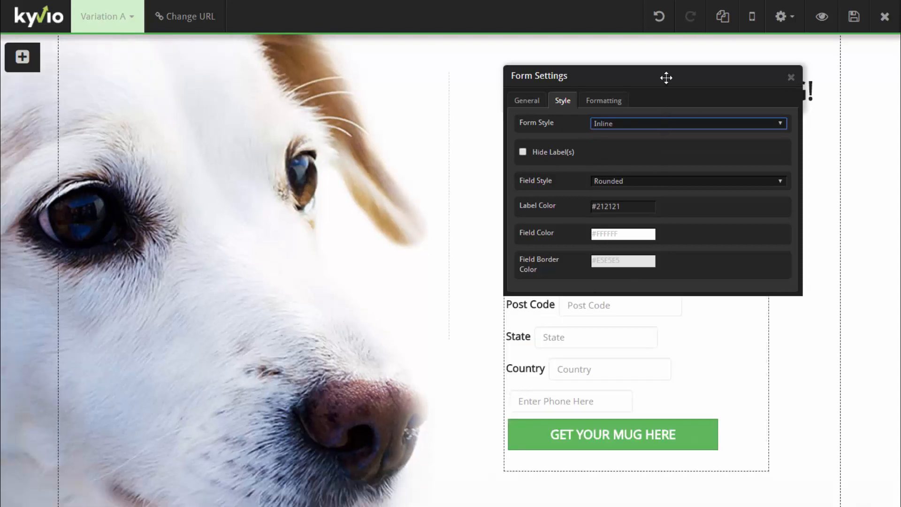
left_click_drag(667, 77, 177, 98)
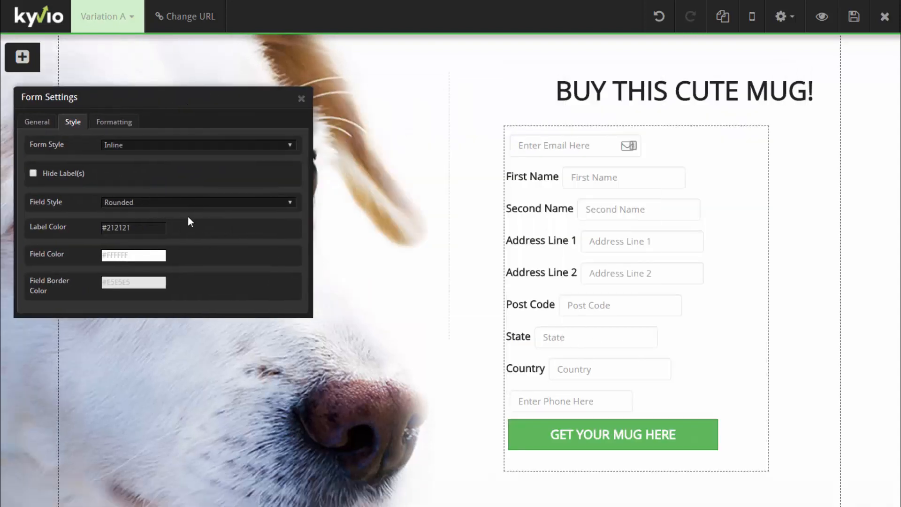
left_click(137, 145)
left_click(138, 164)
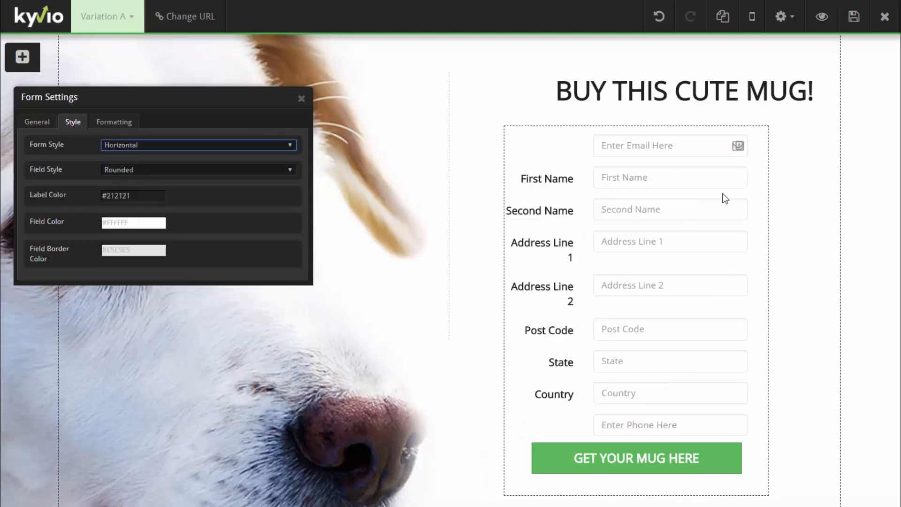
left_click(302, 98)
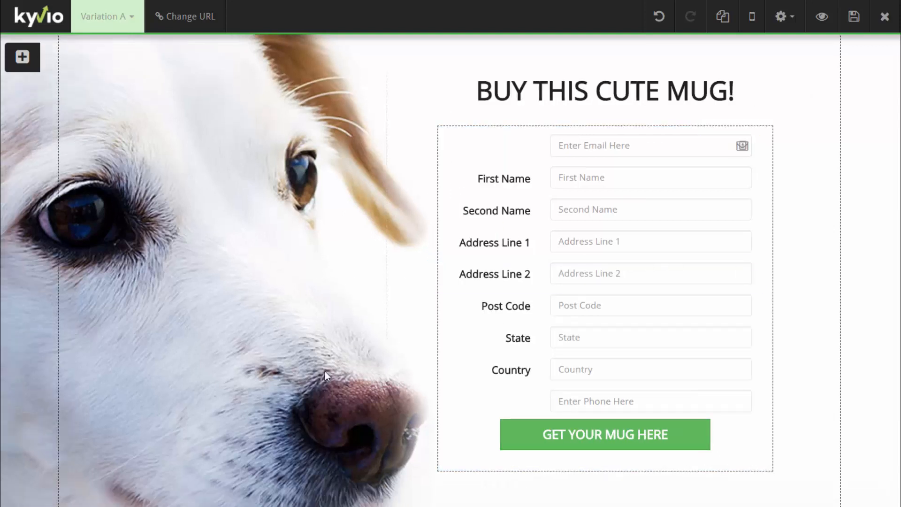
Give the phone field the label 'Phone Number' and the email field 'Email Address'
mouse_move(545, 400)
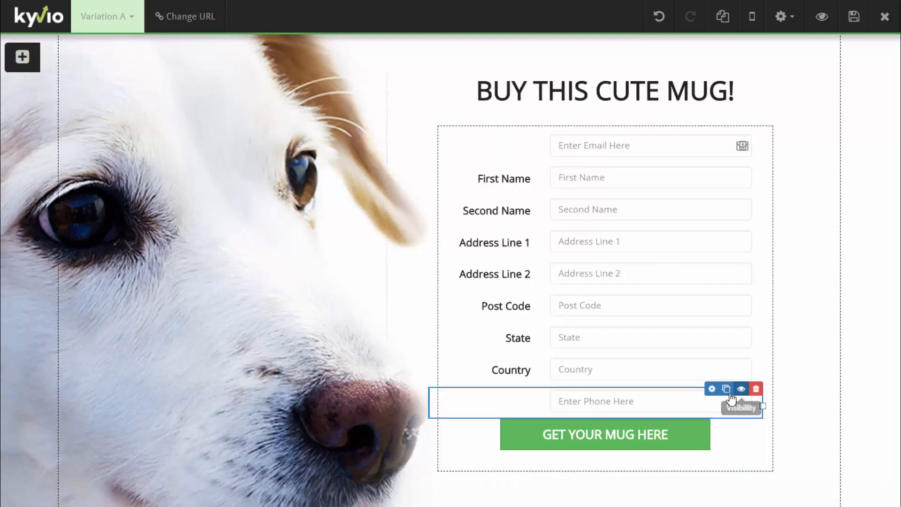
left_click(712, 389)
left_click(627, 130)
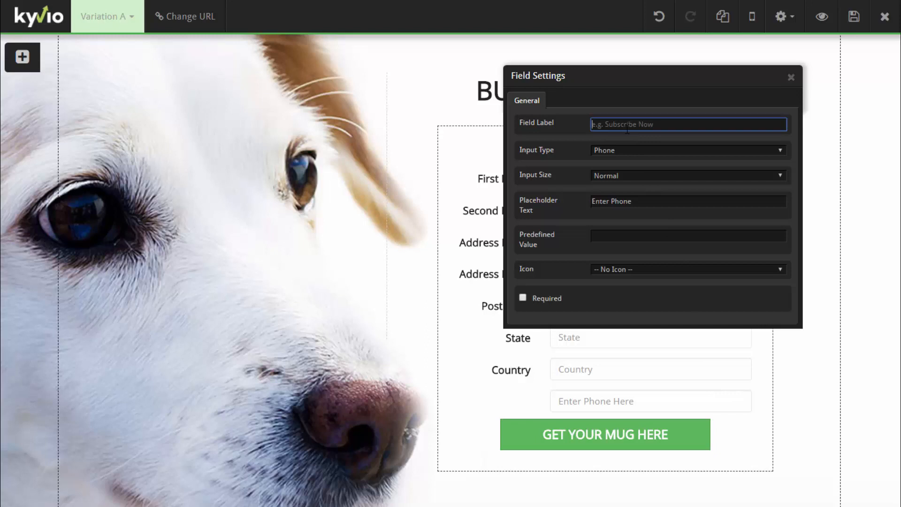
type("Phone Nu")
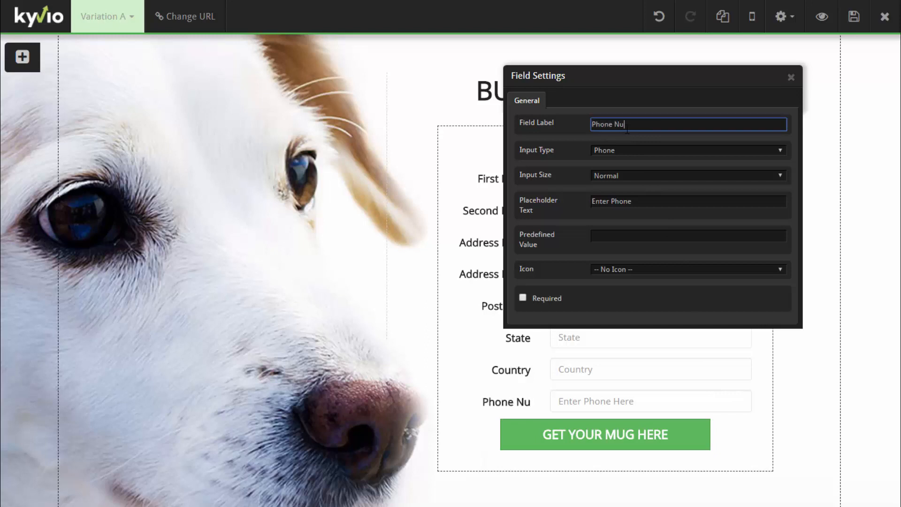
type("mber")
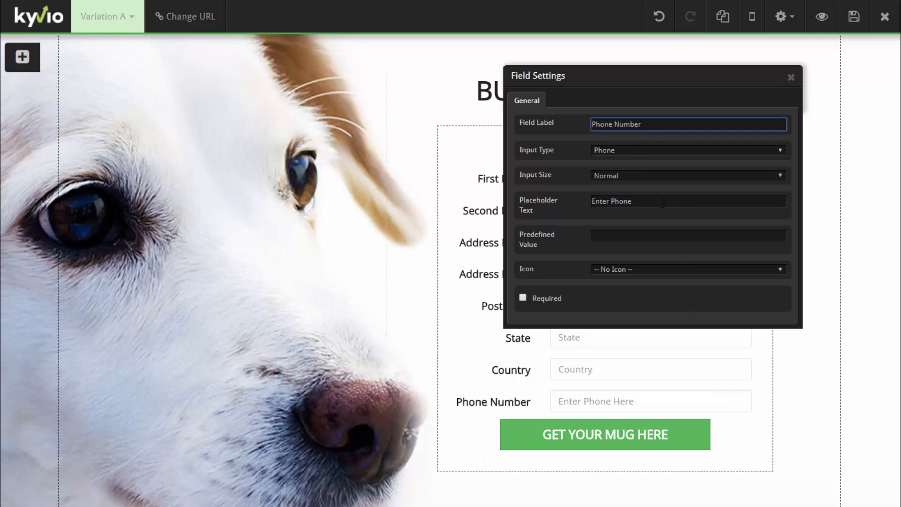
left_click(791, 78)
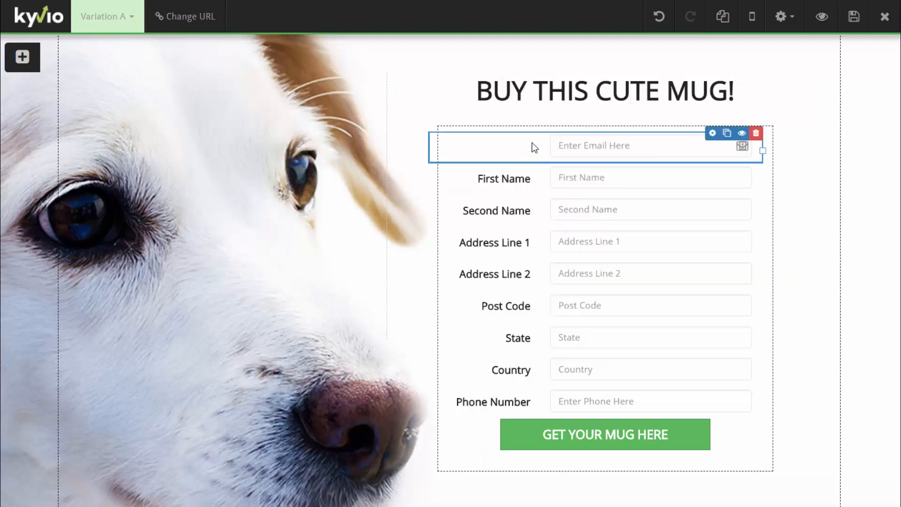
left_click(713, 133)
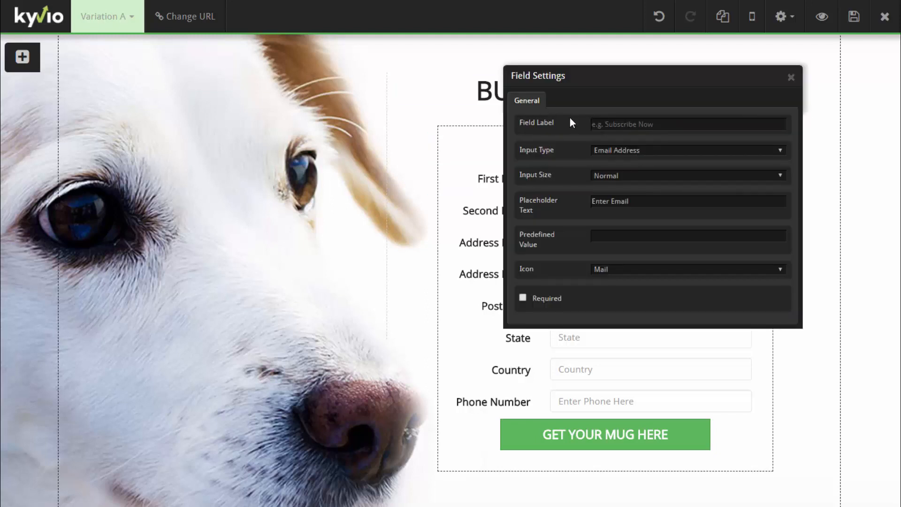
left_click(597, 124)
type("Email Address")
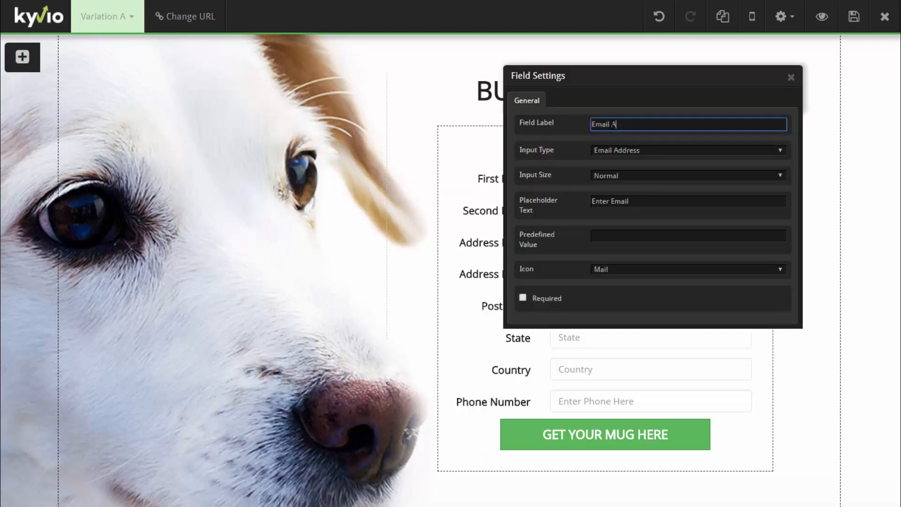
left_click(791, 77)
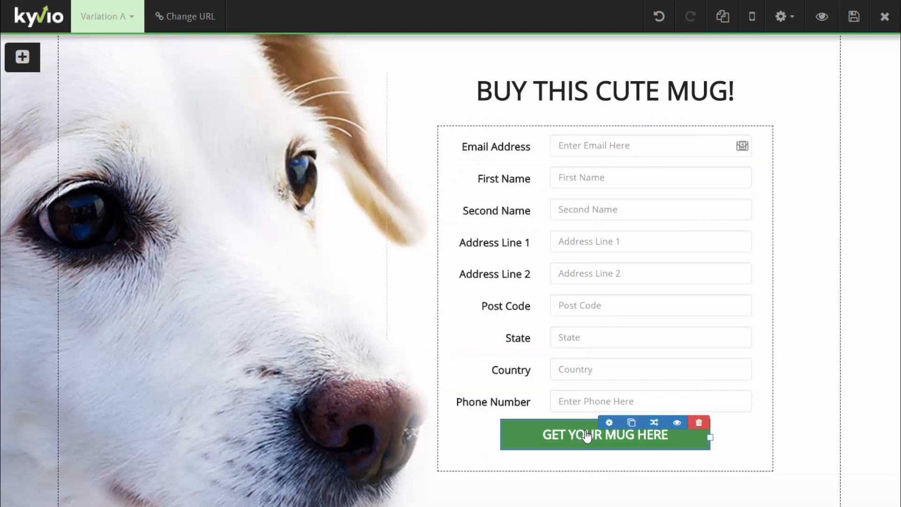
Open the GET YOUR MUG HERE button's settings, then open a new browser tab
left_click(609, 423)
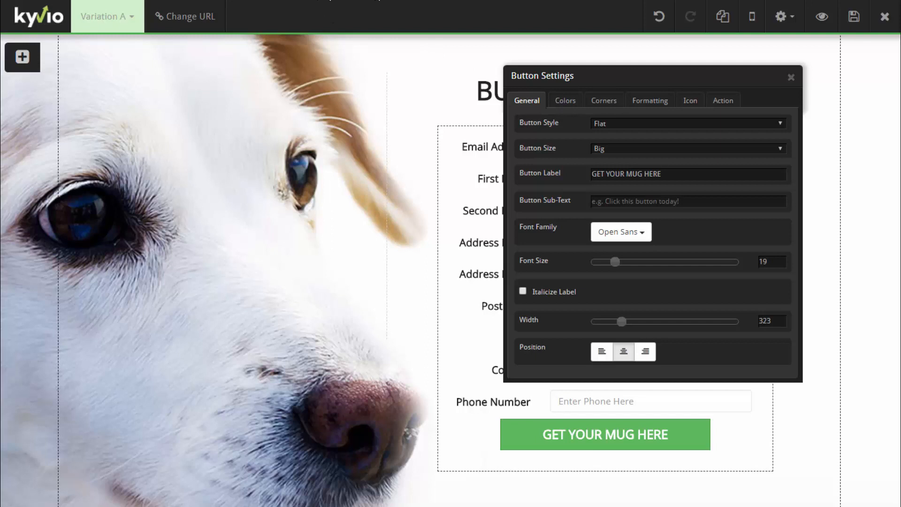
key("ctrl+t")
Go to paypal.com and start a new button via Tools > PayPal buttons > Create new button
type("paypa")
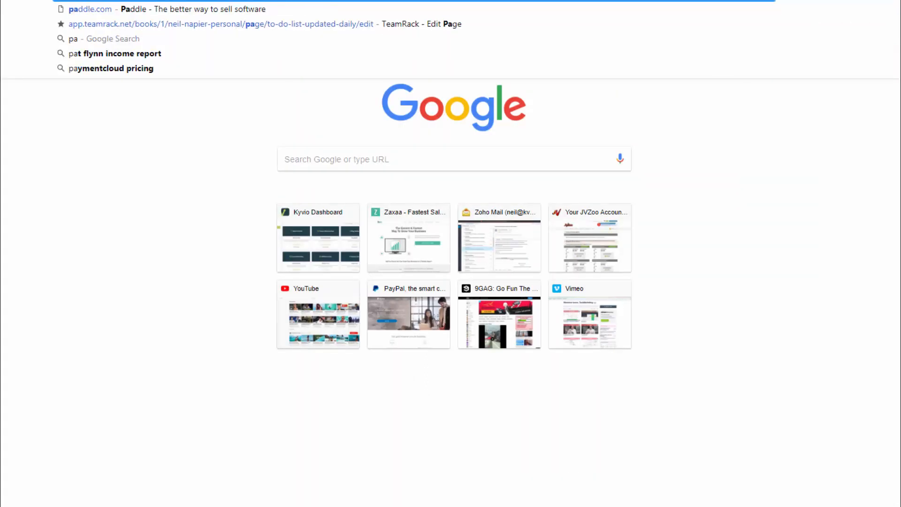
type("l")
key("Return")
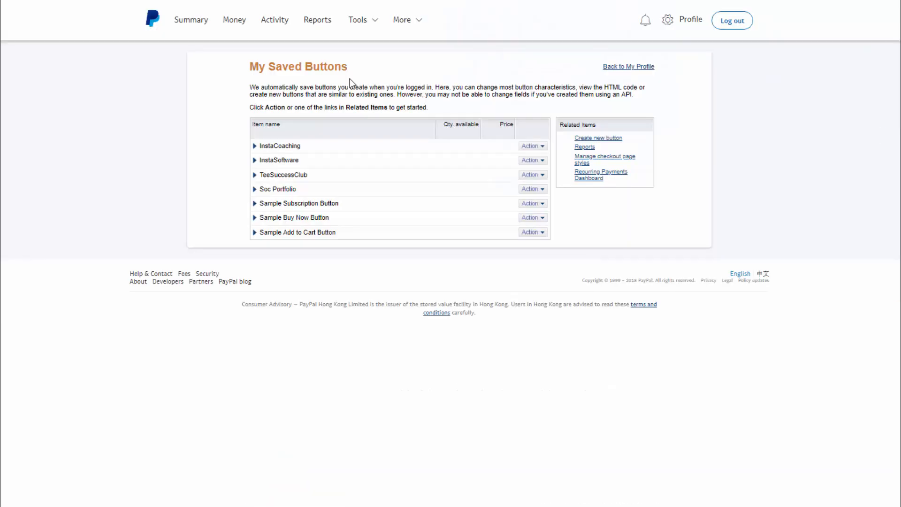
left_click(358, 21)
left_click(615, 139)
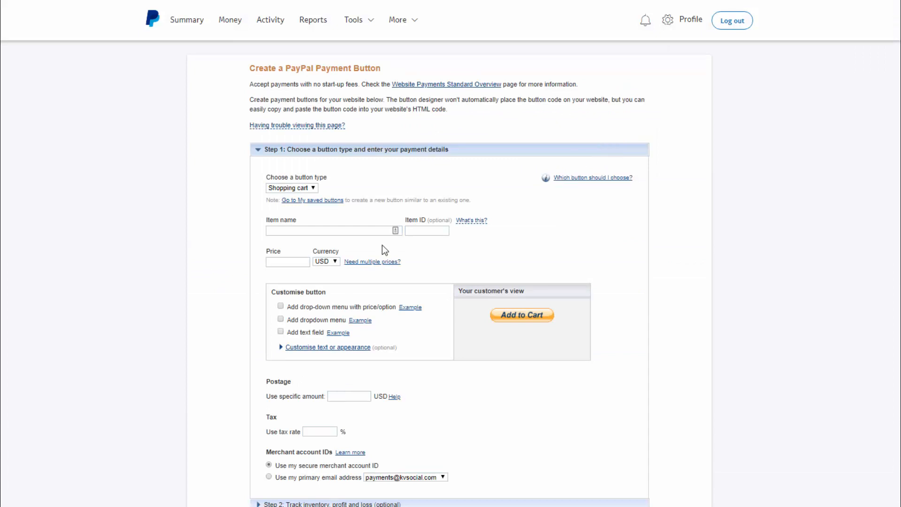
scroll(440, 338, "down", 4)
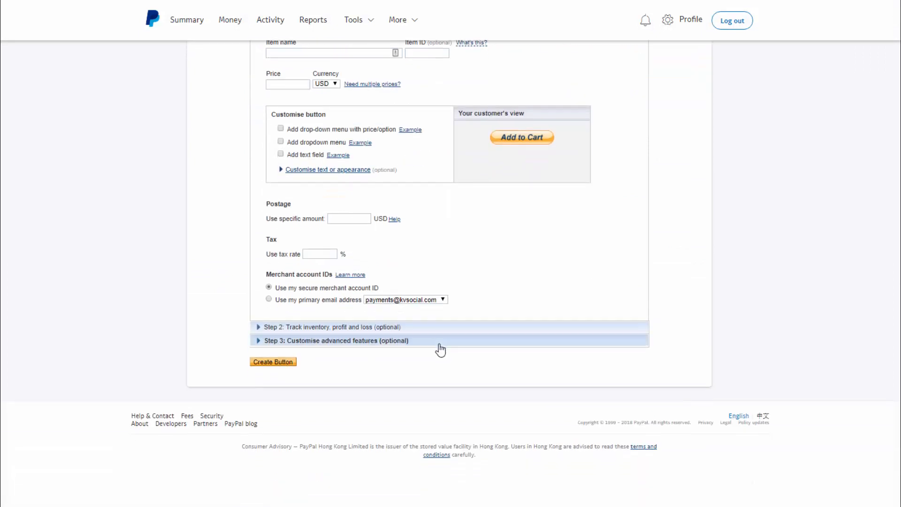
scroll(450, 359, "up", 4)
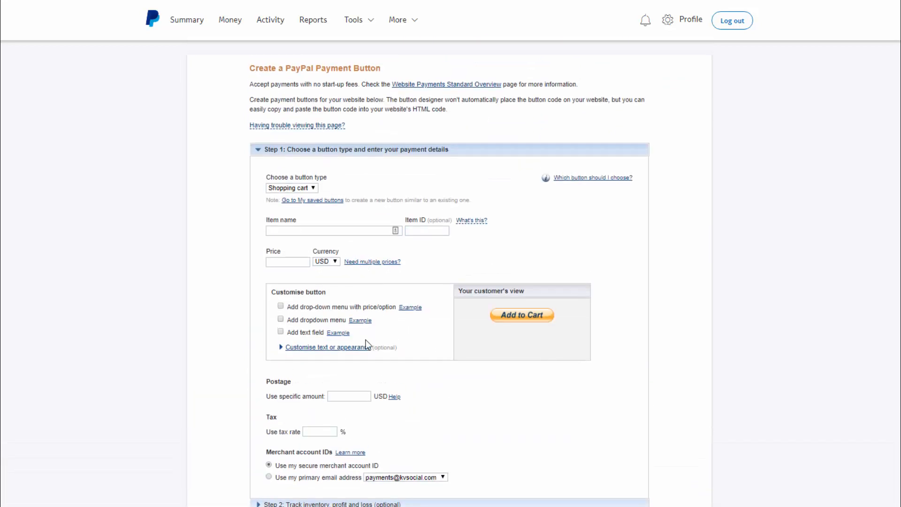
scroll(381, 366, "down", 1)
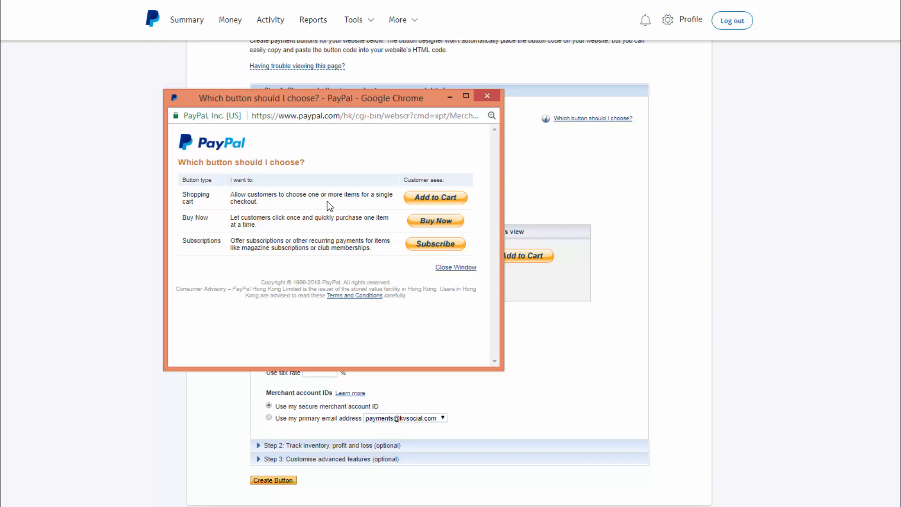
Choose the Buy Now button type for 'Cute Mug Sample', item ID 1231, price 19.95
left_click(491, 97)
left_click(294, 128)
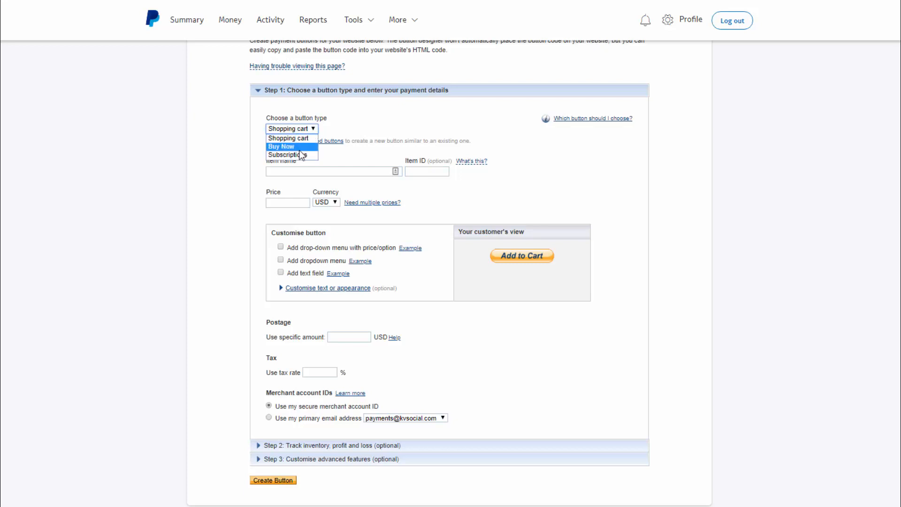
left_click(297, 145)
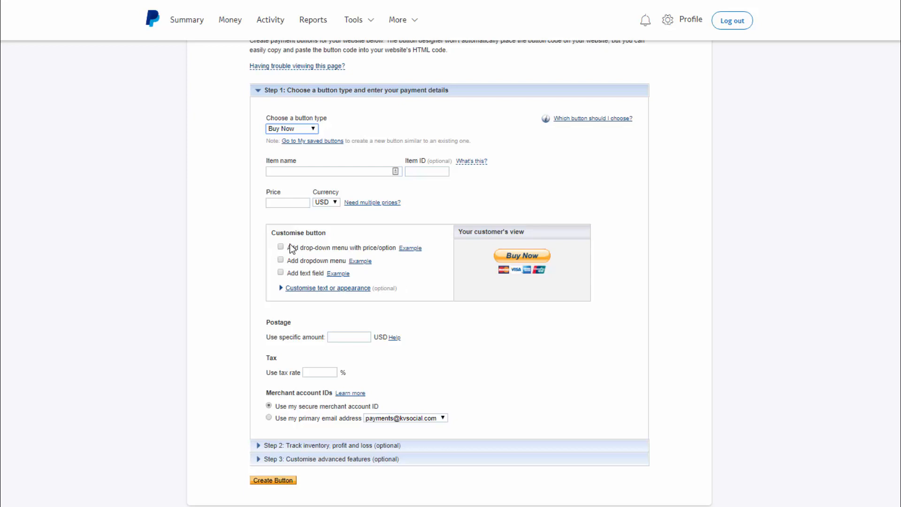
left_click(310, 174)
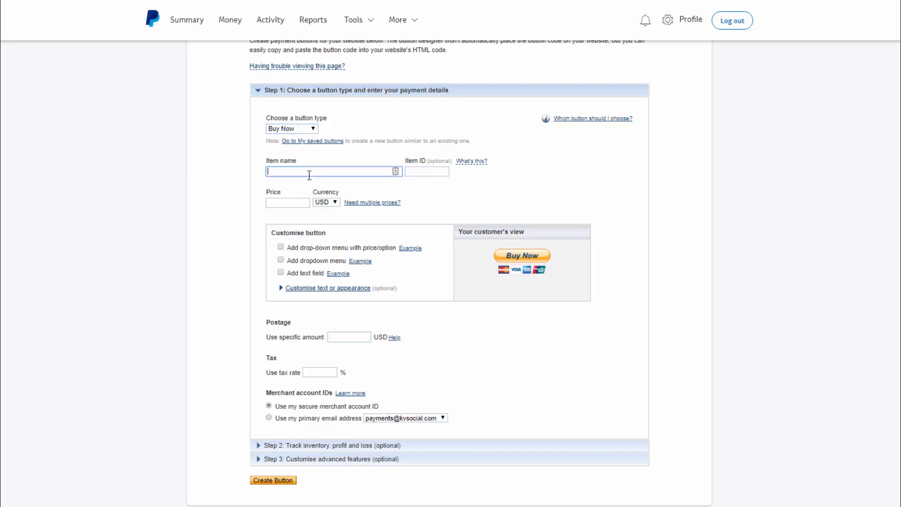
type("Cute Mug Sample")
key("Tab")
key("Tab")
key("shift+Tab")
type("1231")
key("Tab")
type("19.95")
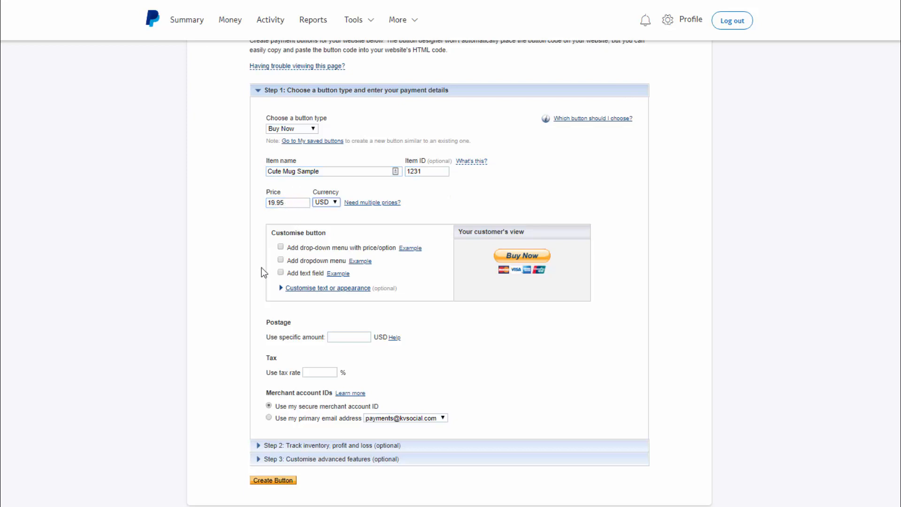
Add 5.95 postage and receive payments at the primary email address
scroll(261, 267, "down", 3)
left_click(349, 219)
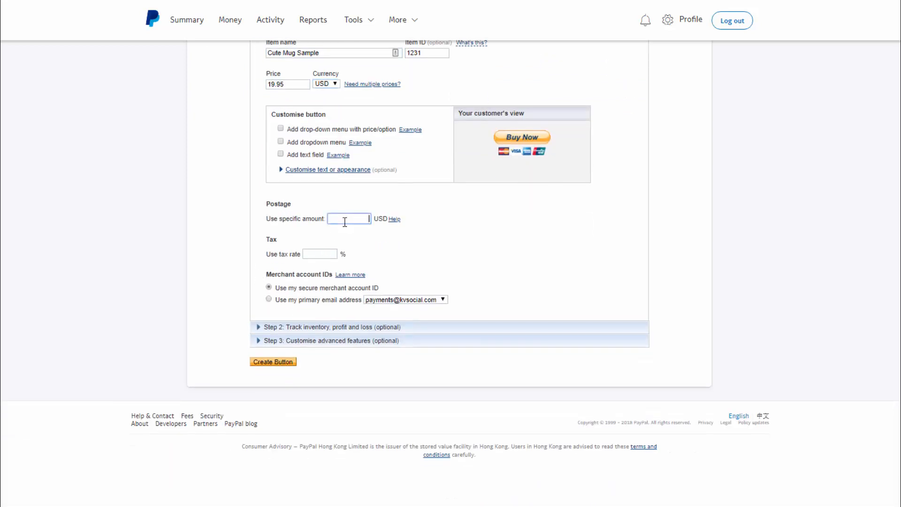
type("5.95")
left_click(300, 299)
Switch the Buy Now button code to its Email link version and select the whole PayPal URL
left_click(269, 288)
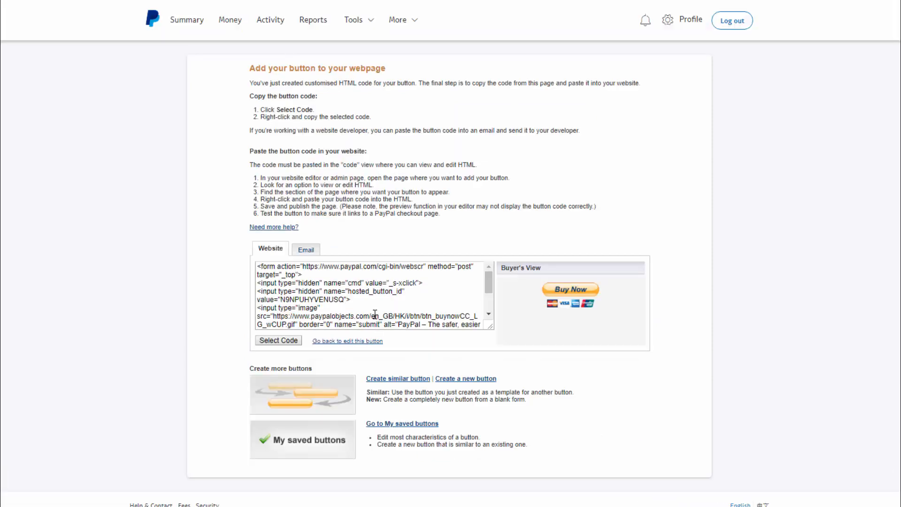
left_click(385, 306)
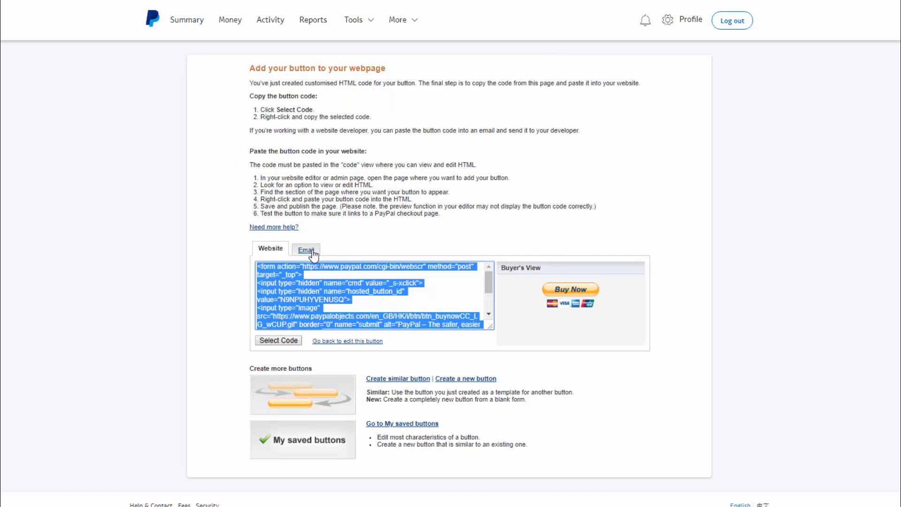
left_click(312, 252)
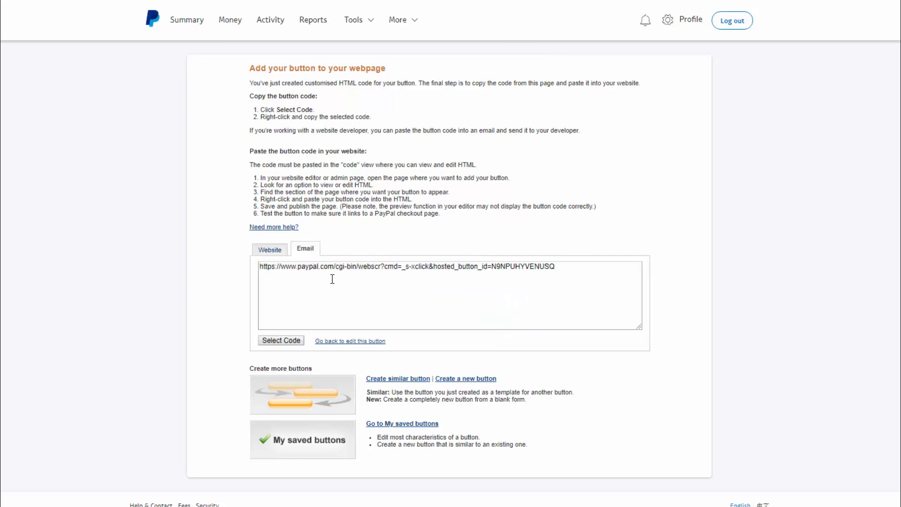
left_click_drag(559, 270, 254, 269)
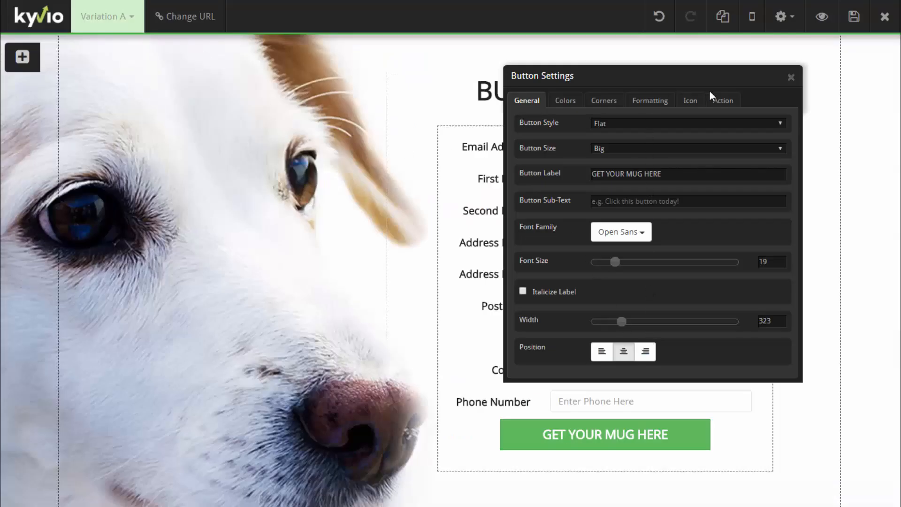
Review the GET YOUR MUG HERE button's on-click settings, then close them
left_click(721, 101)
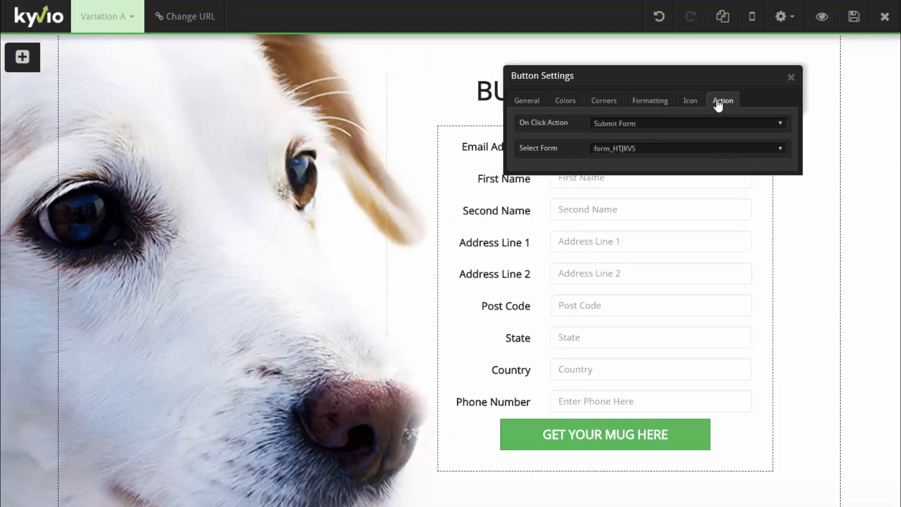
left_click(539, 104)
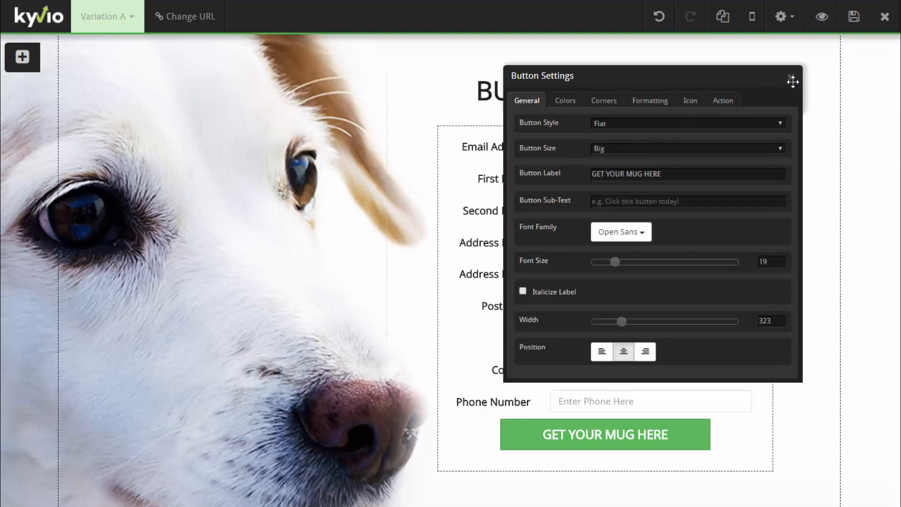
left_click(791, 77)
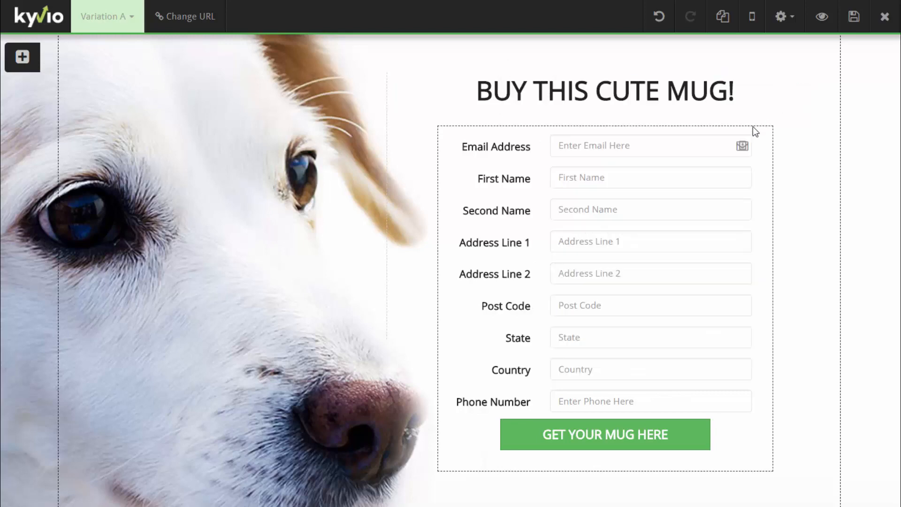
Set the PayPal Buy Now link as the opt-in form's Thank You URL, skipping custom fields, and save the page
left_click(704, 128)
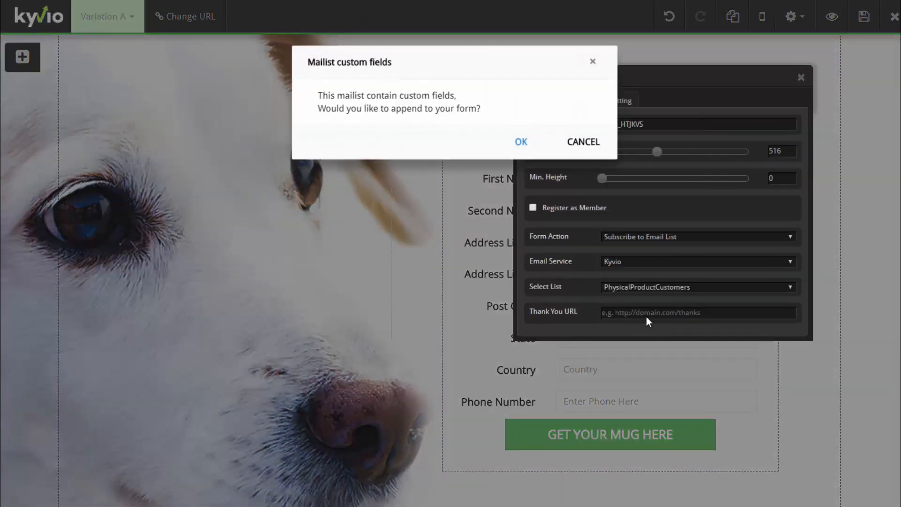
left_click(583, 141)
left_click(638, 312)
type("webscr?cmd=_s-xclick&hosted_button_id=N9NPUHYVENUSQ")
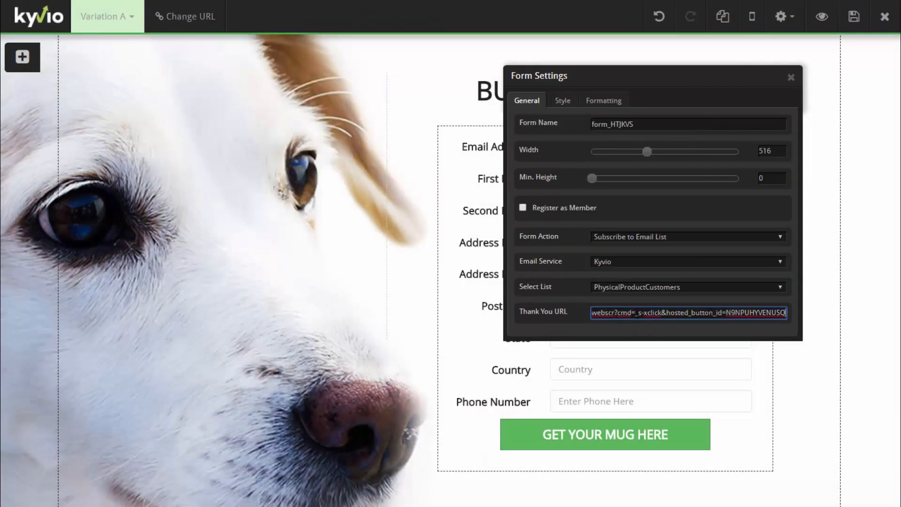
left_click(791, 78)
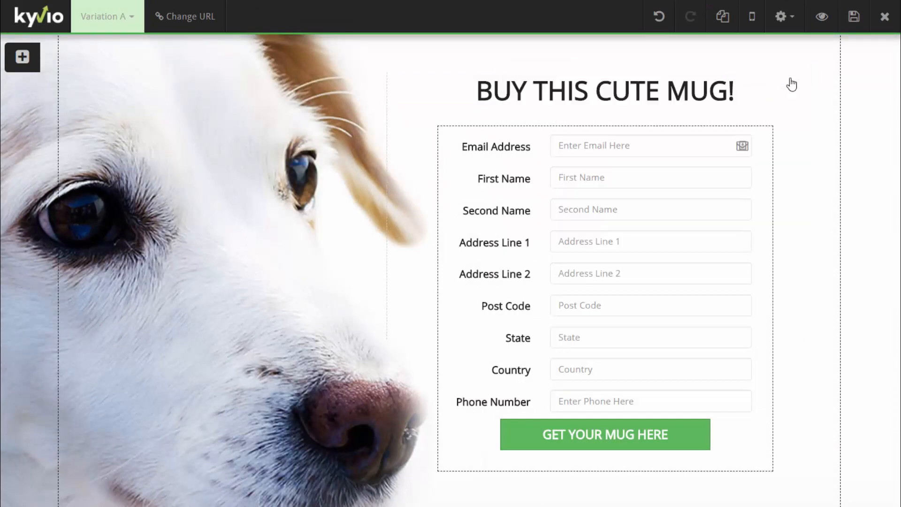
left_click(856, 19)
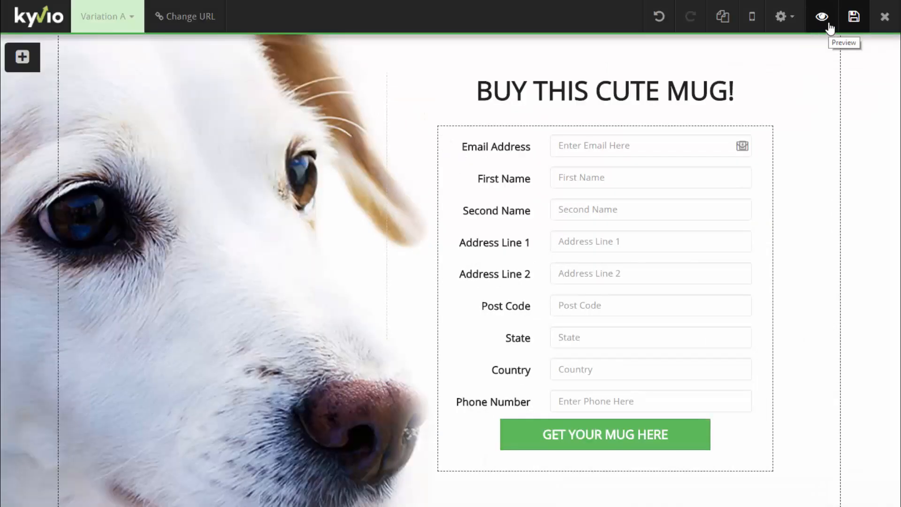
Preview the sales page and enter a test email address in the order form
left_click(829, 25)
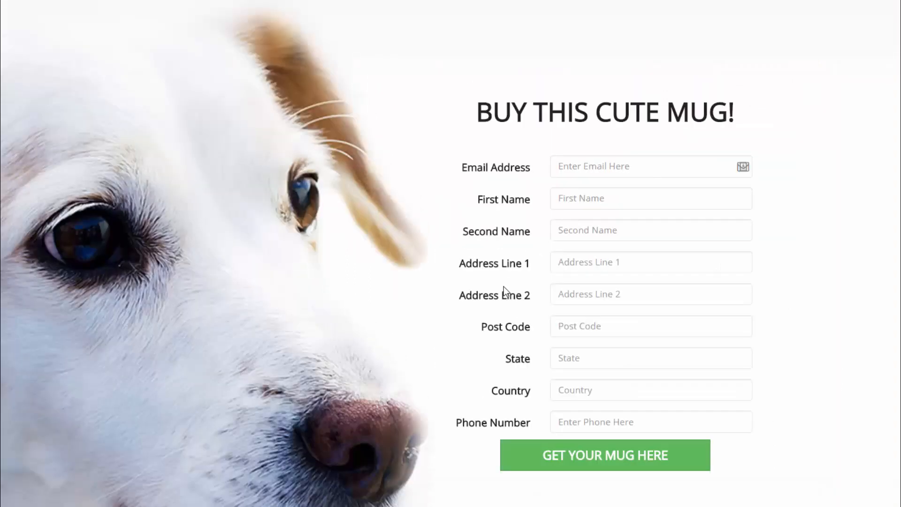
left_click(601, 173)
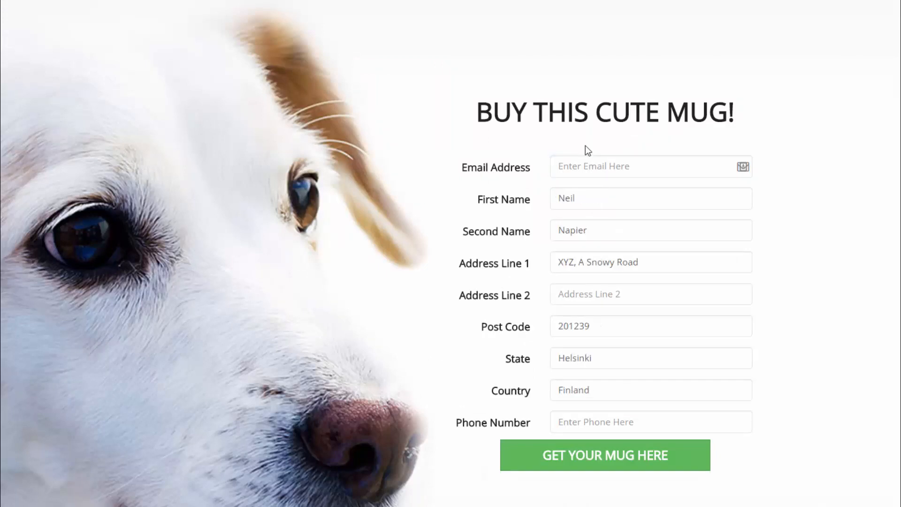
left_click(585, 165)
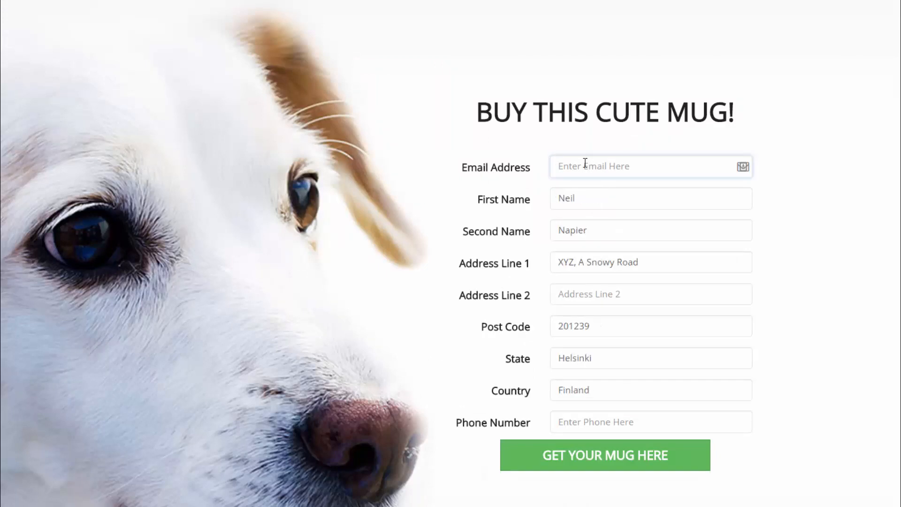
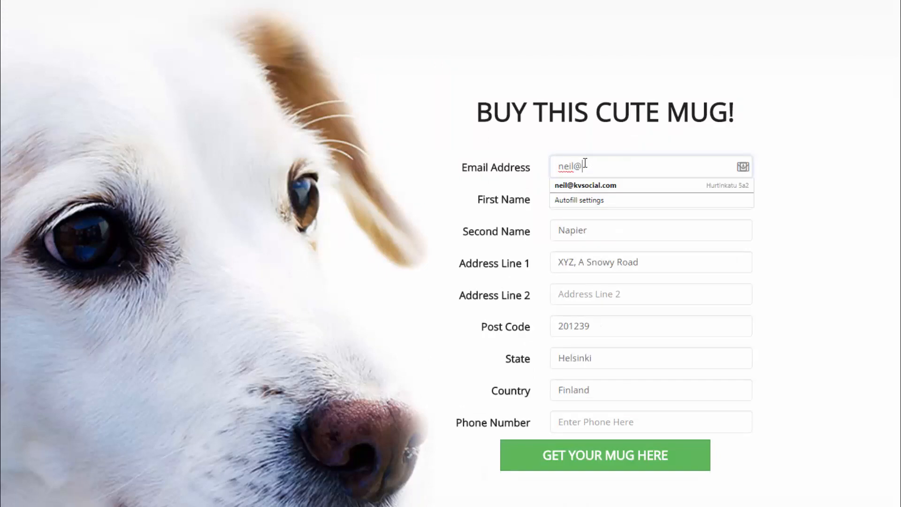
Fill in the Phone Number field with a test phone number, correcting its last digits
left_click(563, 422)
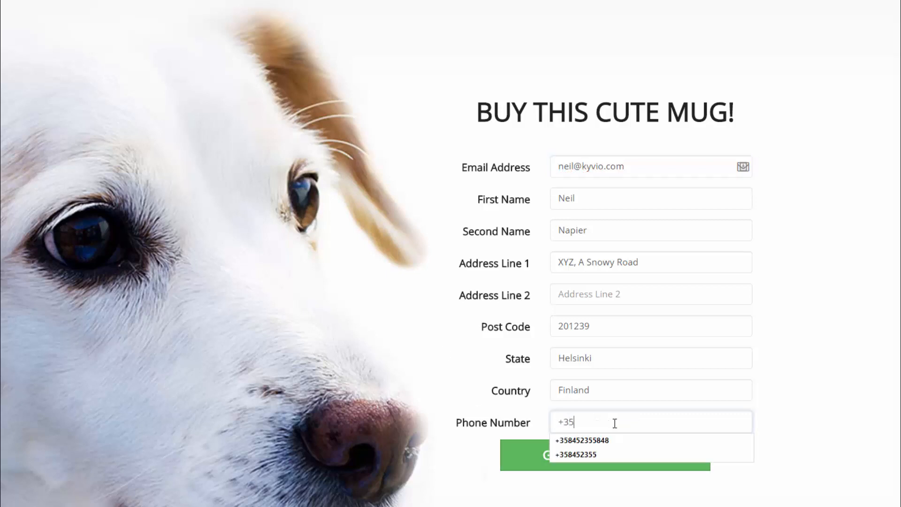
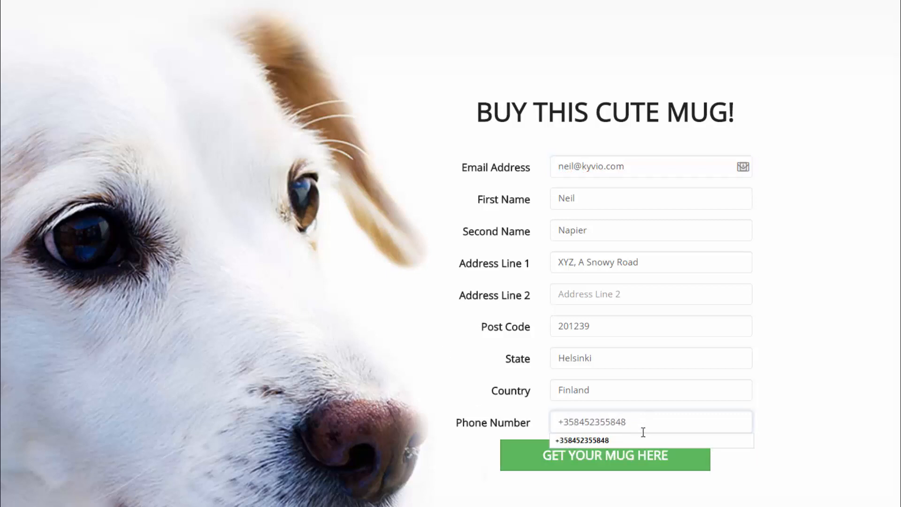
left_click_drag(644, 432, 590, 422)
type("345645")
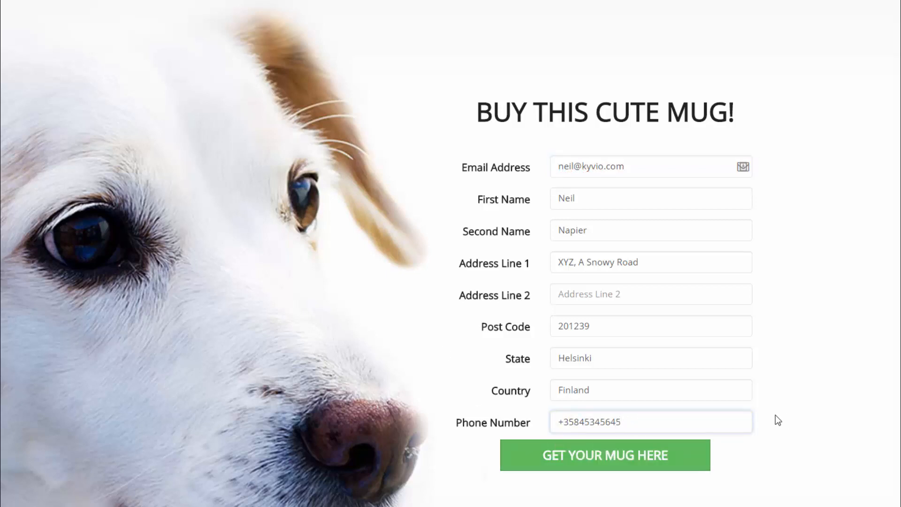
type("5")
left_click(776, 415)
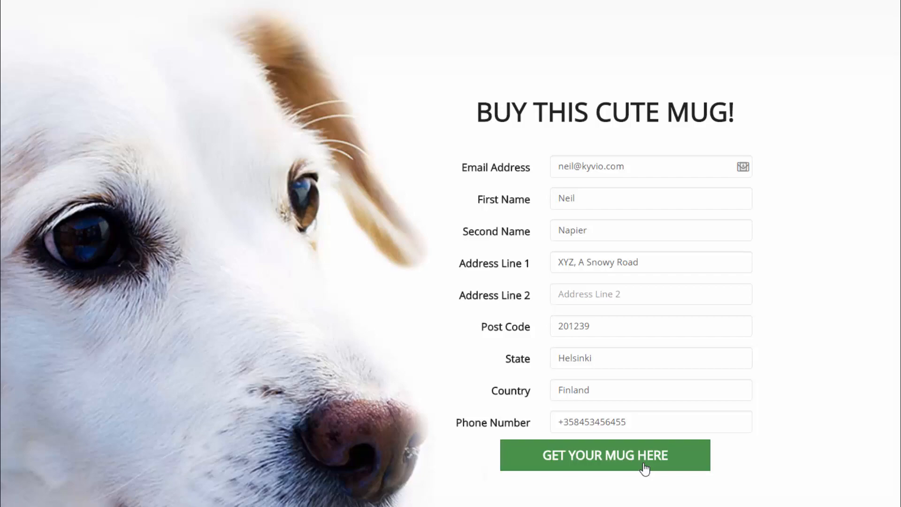
Submit the test order and view the resulting PayPal checkout for $25.90 USD
left_click(645, 469)
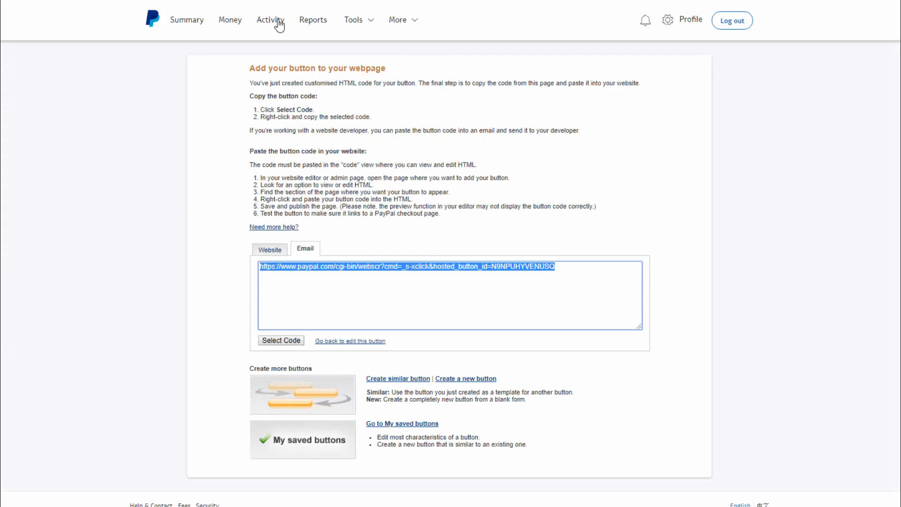
key("ctrl+Tab")
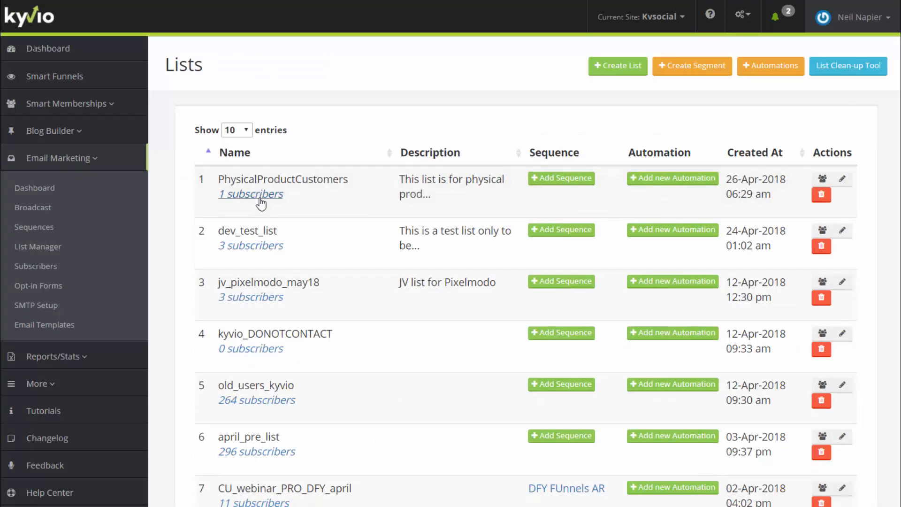
List the one PhysicalProductCustomers subscriber and view their record with filled custom fields
left_click(261, 202)
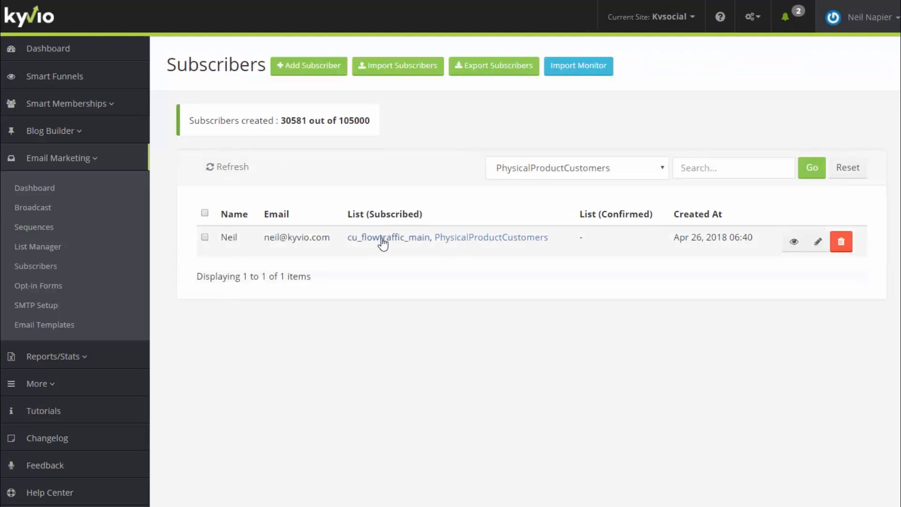
left_click(788, 246)
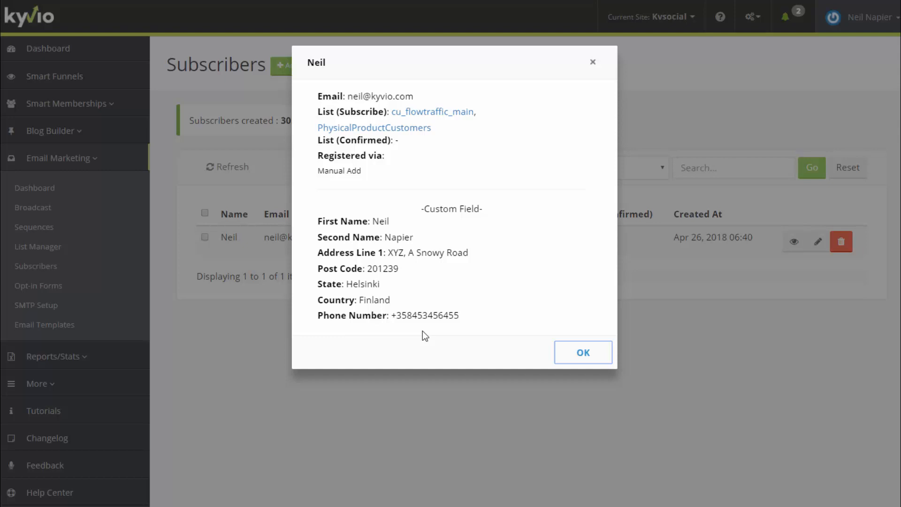
key("ctrl+t")
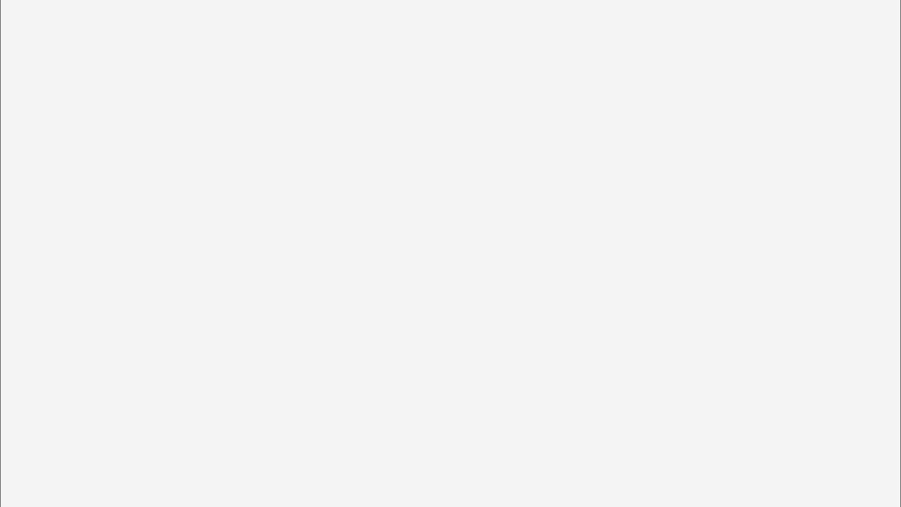
Search Google for 'zapier paypal' and open the 'PayPal Integrations | Zapier' result
type("azpiers")
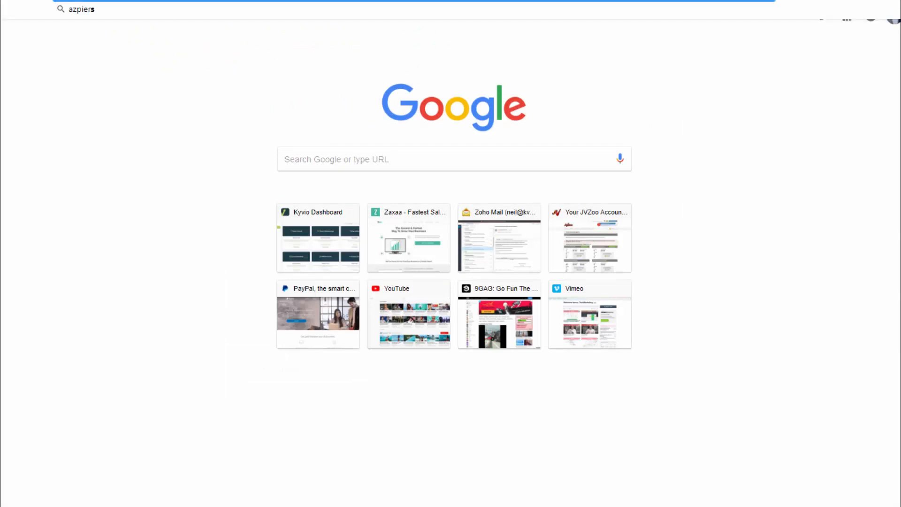
key("BackSpace")
key("BackSpace")
key("BackSpace")
key("BackSpace")
key("BackSpace")
key("BackSpace")
type("zapier p")
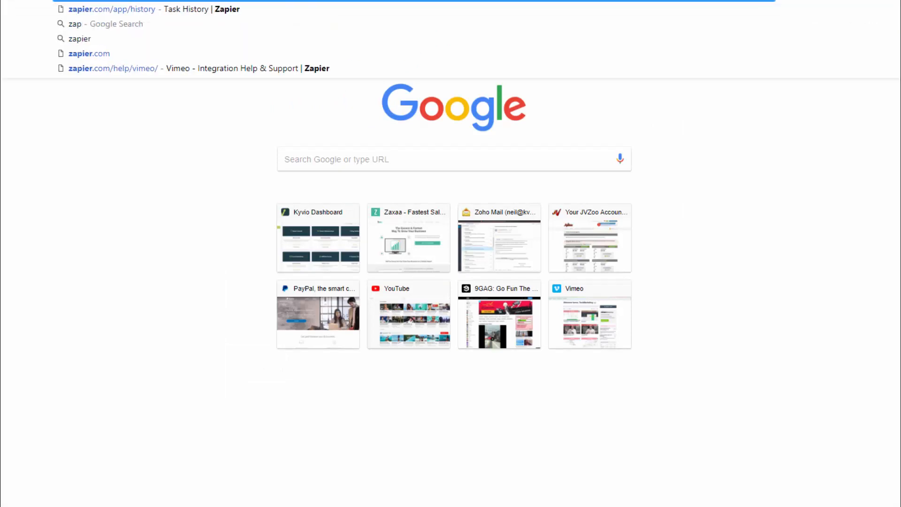
type("aypal")
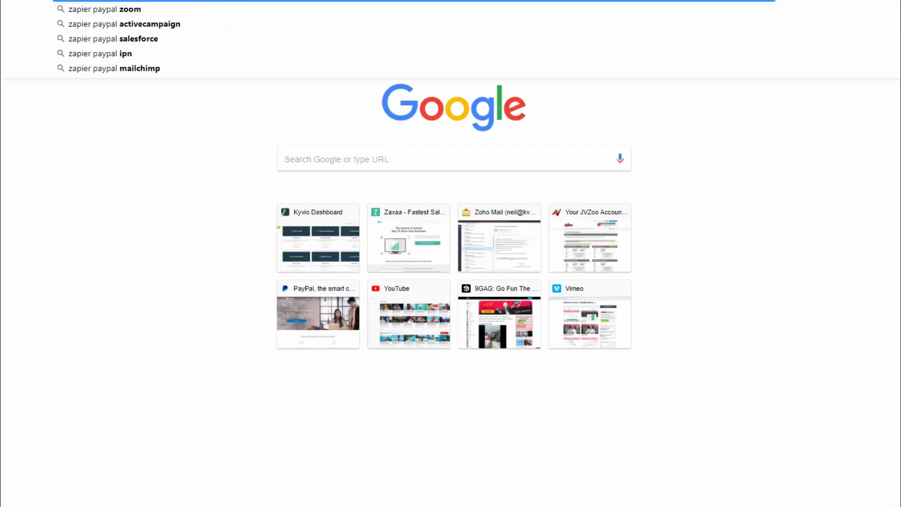
key("Return")
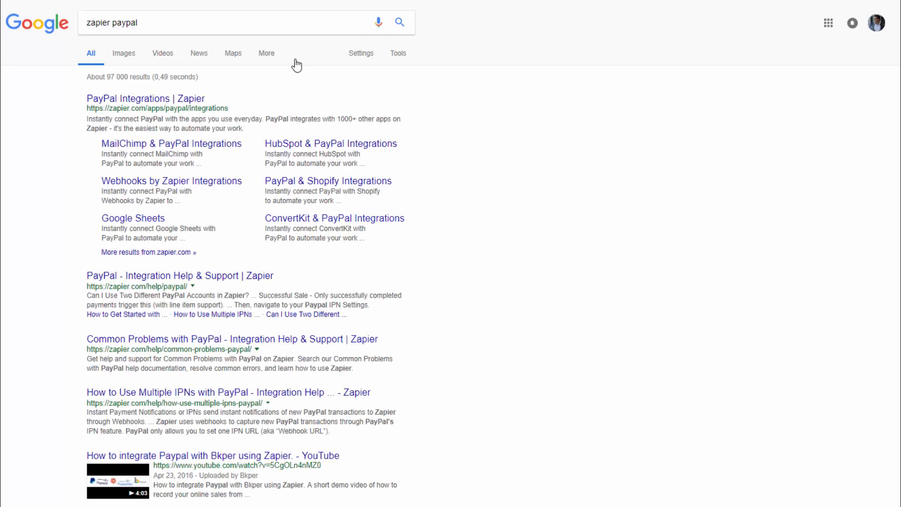
left_click(165, 100)
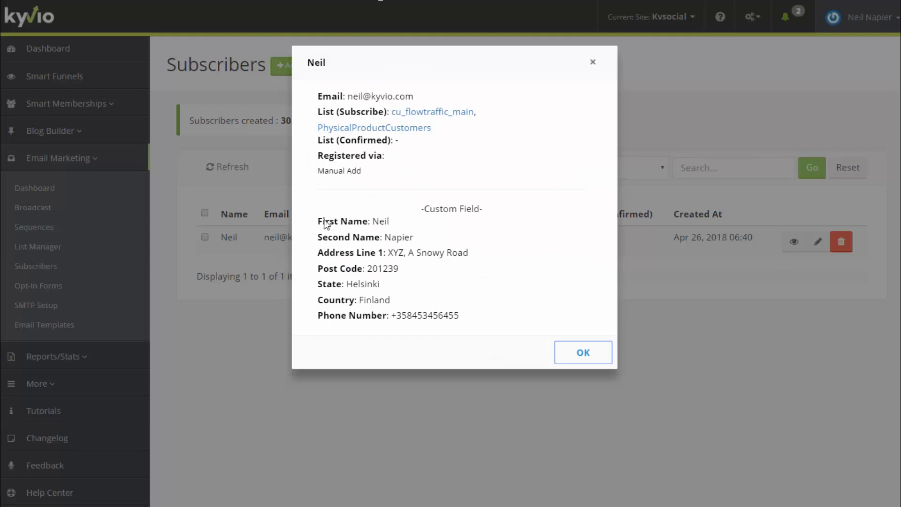
left_click_drag(326, 224, 468, 319)
left_click(484, 320)
left_click_drag(397, 315, 466, 317)
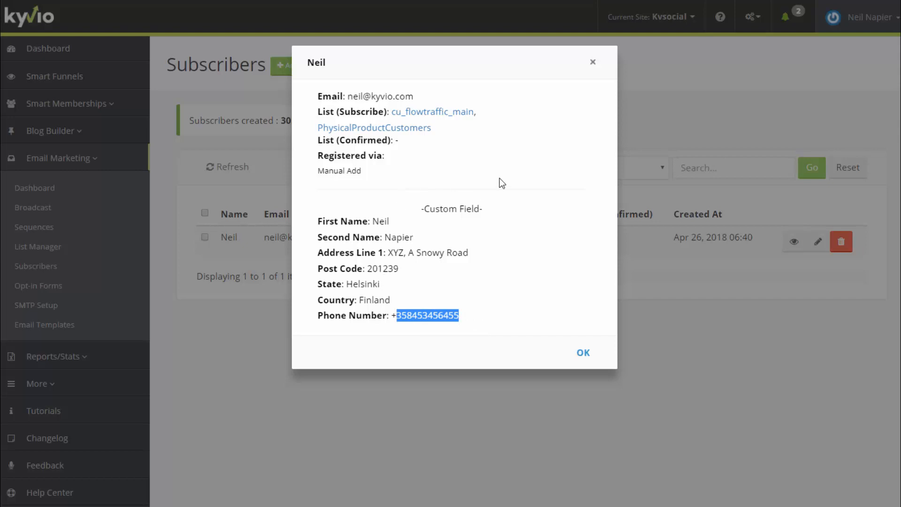